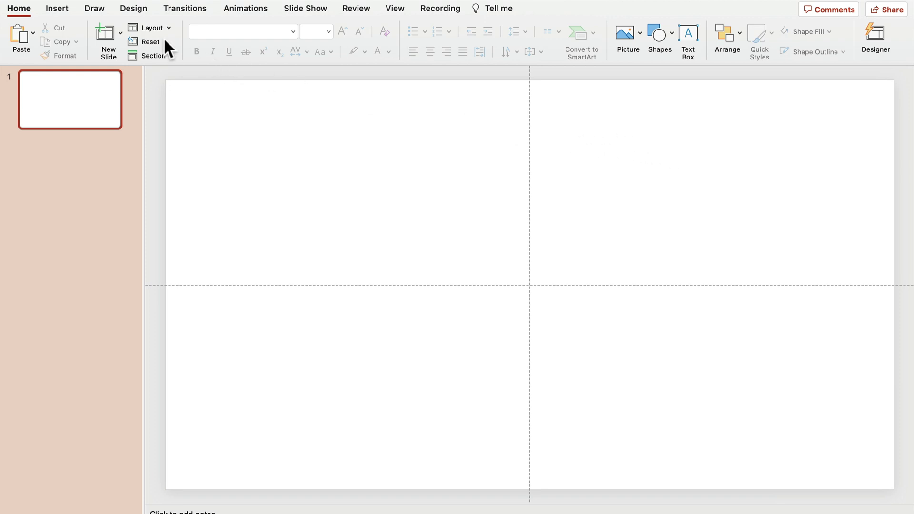
- Draw a rectangle near the top-left of the slide
left_click(51, 8)
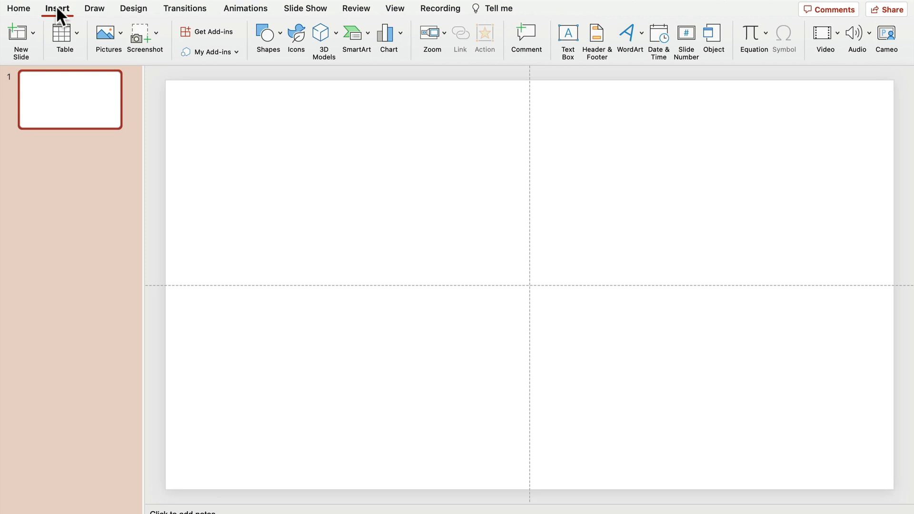
left_click(276, 28)
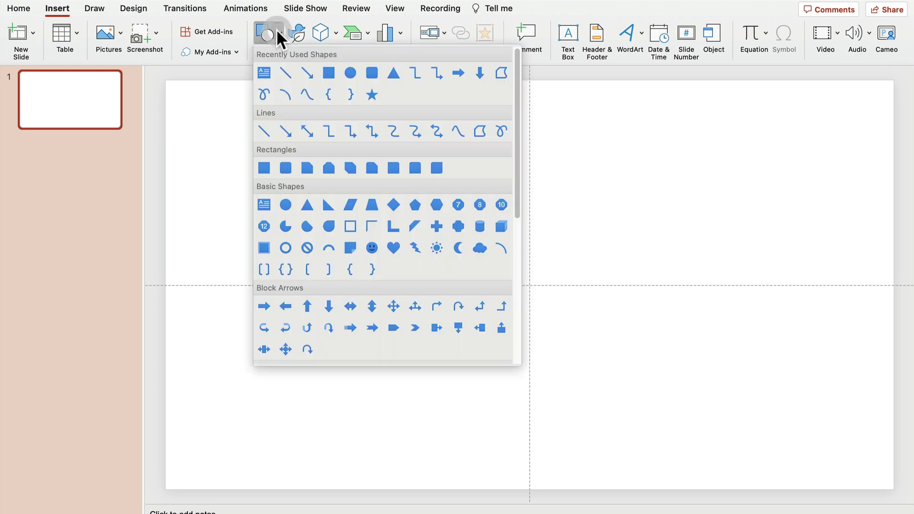
left_click(330, 72)
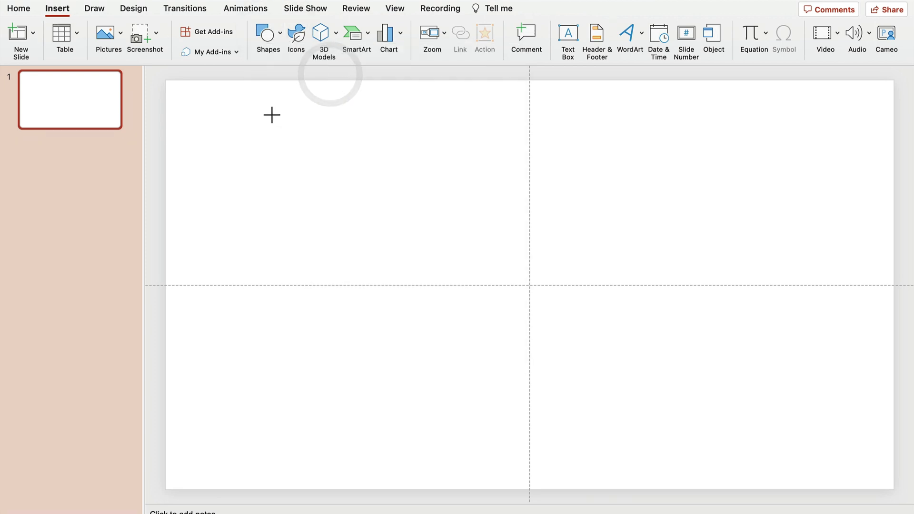
left_click_drag(236, 112, 512, 190)
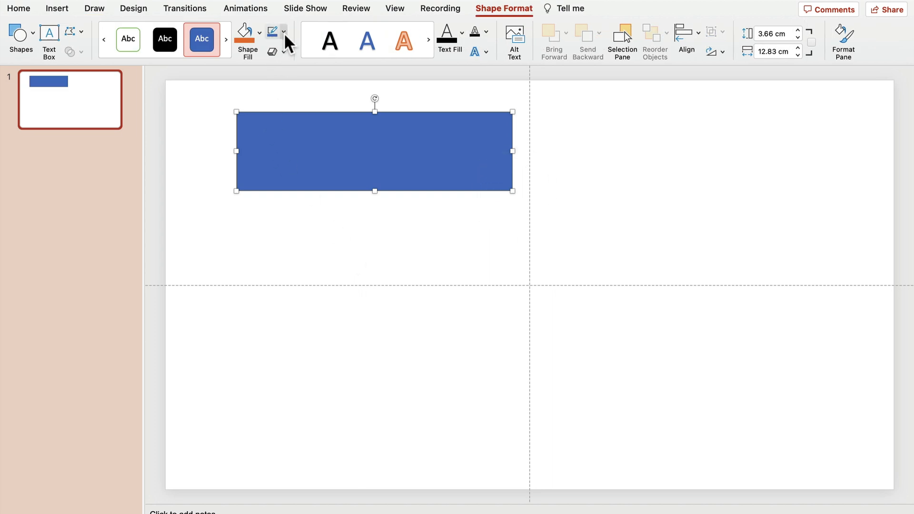
- Give the rectangle no fill and a dark grey 2¼ pt outline
left_click(260, 39)
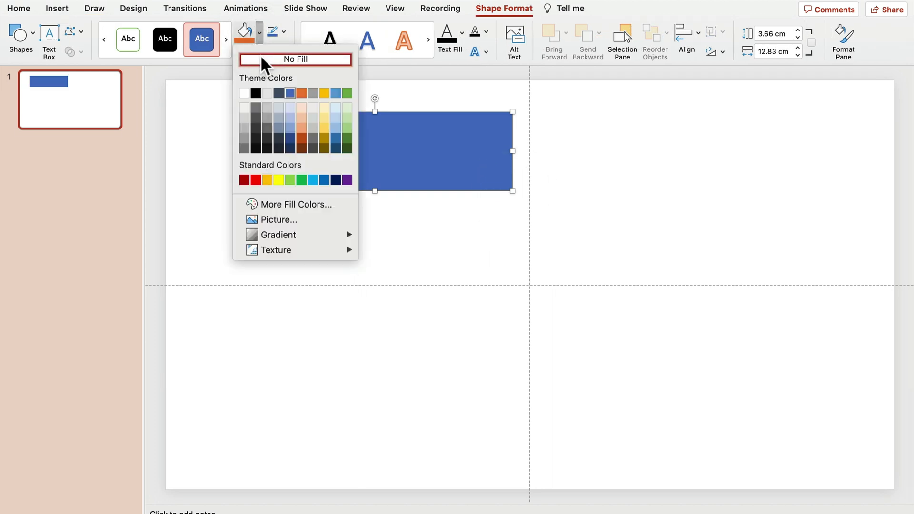
left_click(261, 58)
left_click(284, 31)
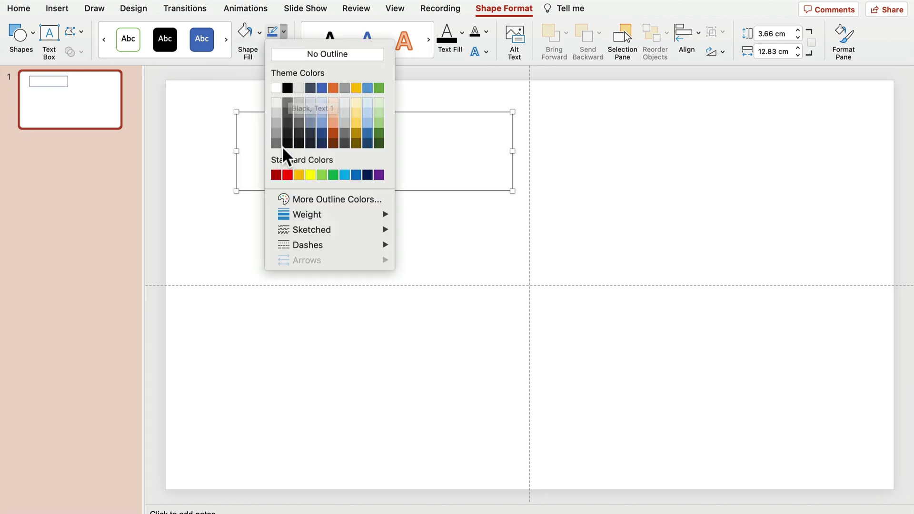
left_click(287, 133)
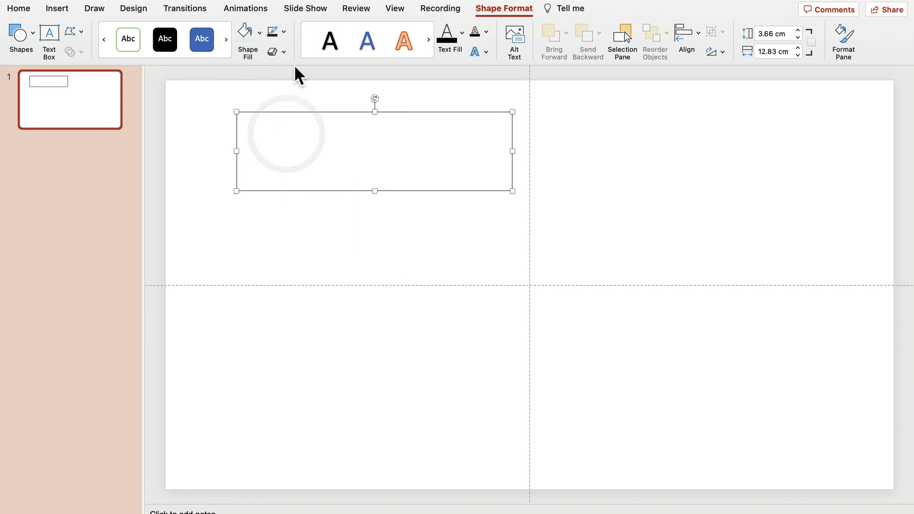
left_click(284, 31)
mouse_move(350, 215)
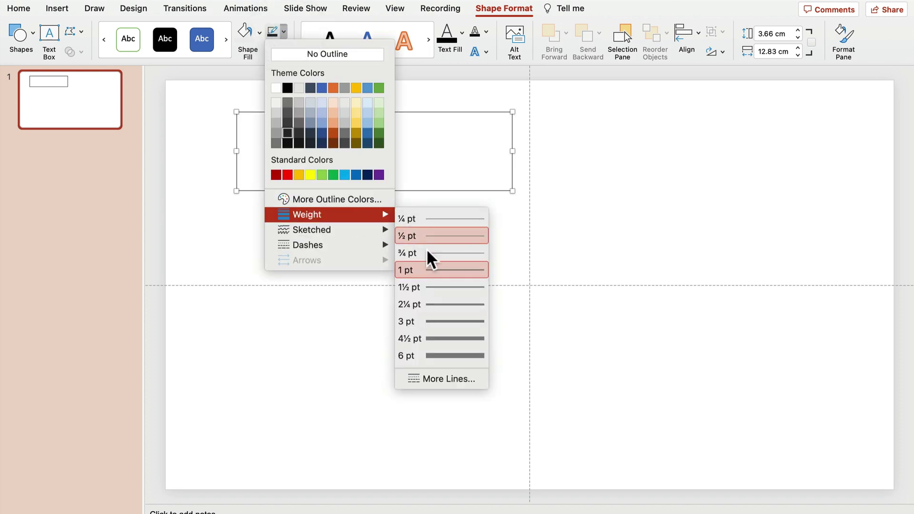
left_click(456, 307)
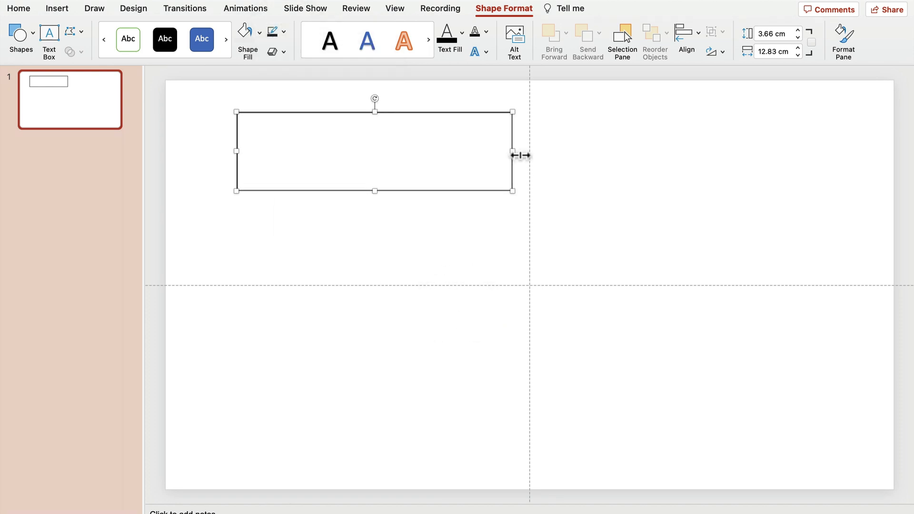
- Stretch the frame across the full slide width and lift it to the top edge
left_click_drag(513, 190, 887, 166)
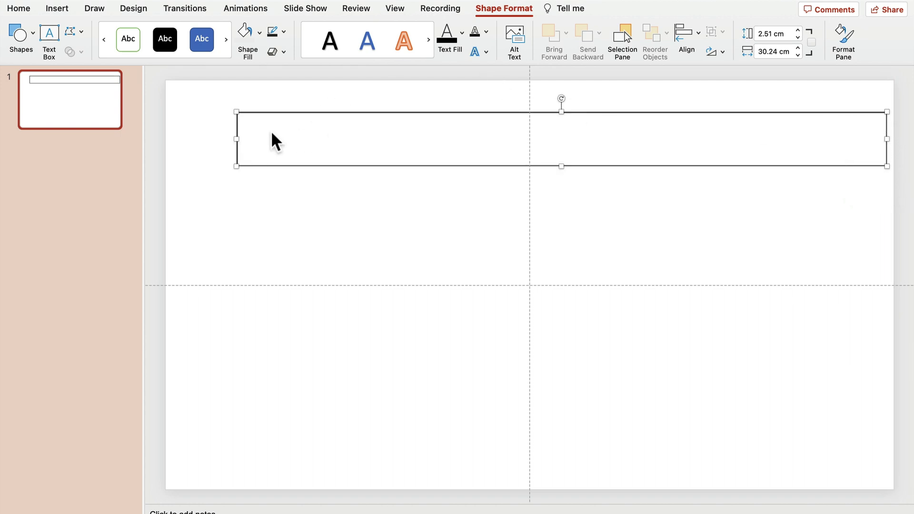
left_click_drag(237, 139, 172, 141)
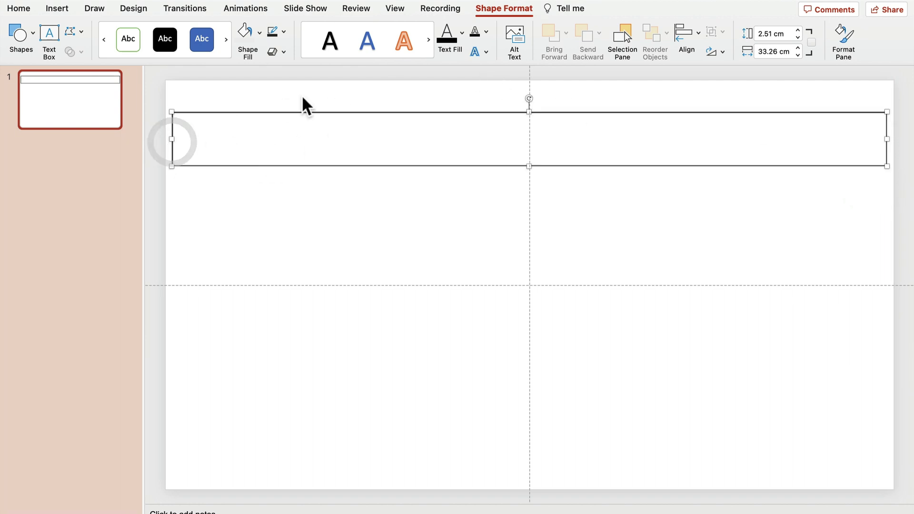
left_click_drag(305, 113, 308, 87)
left_click(604, 165)
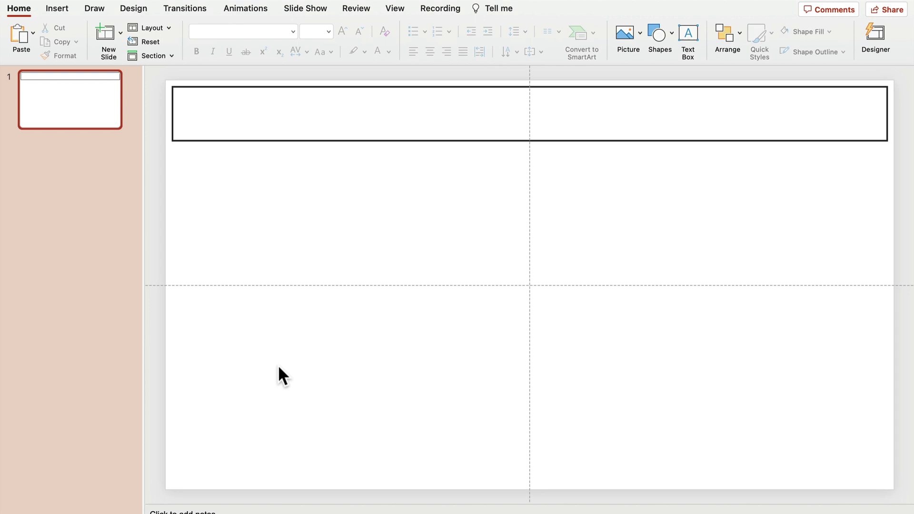
- Duplicate the frame over itself, remove the copy's outline and fill it light blue
left_click(369, 141)
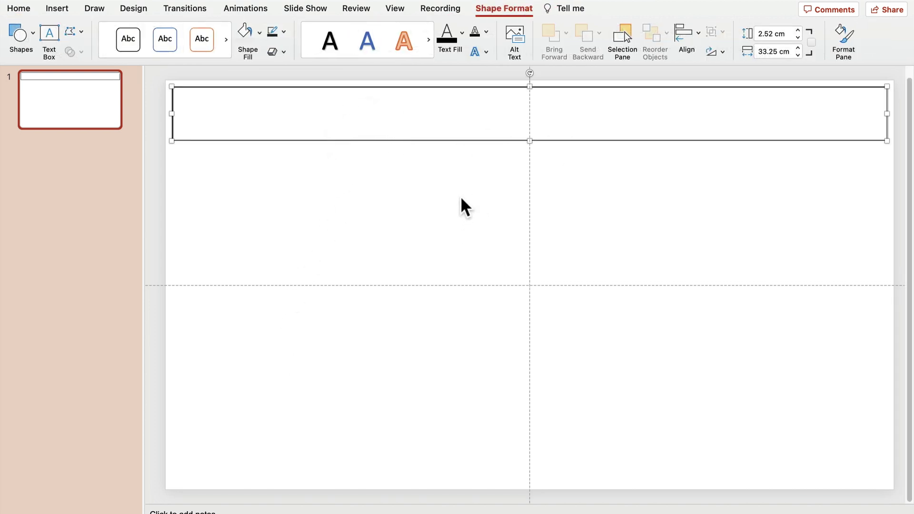
key("super+d")
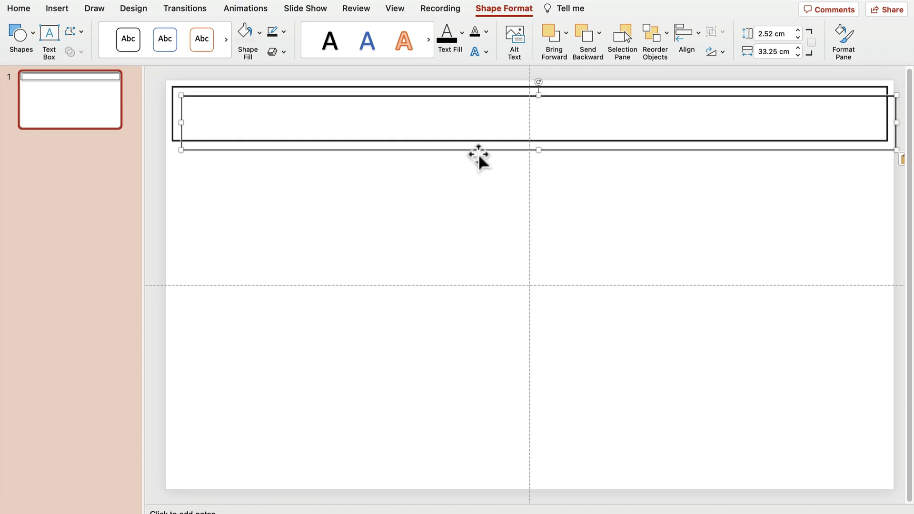
left_click_drag(480, 158, 470, 140)
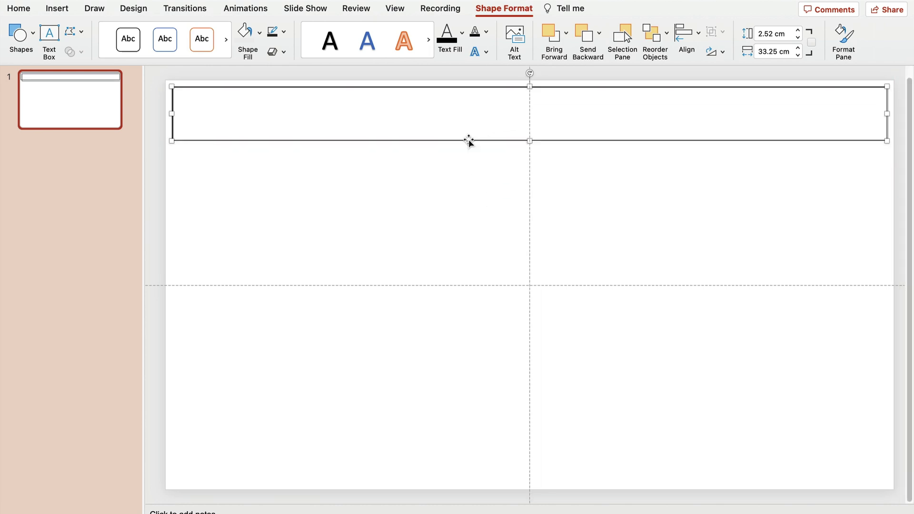
left_click(285, 32)
left_click(287, 53)
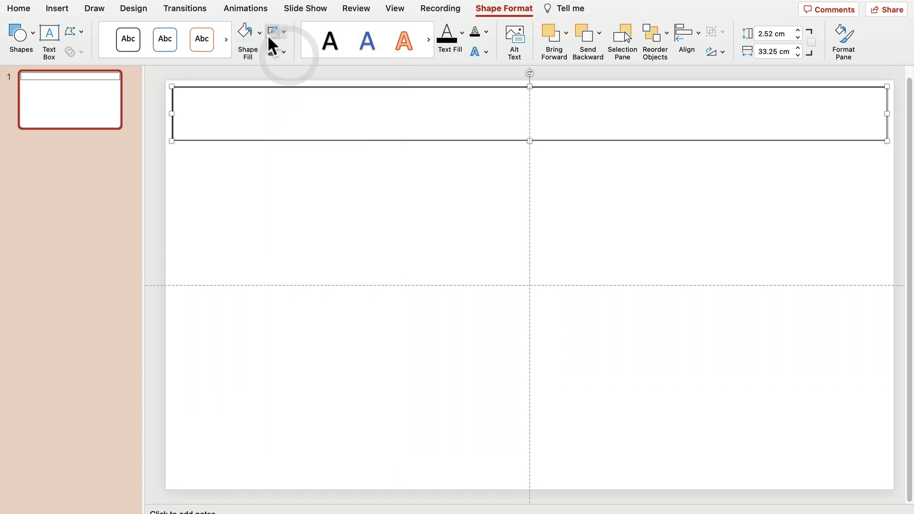
left_click(259, 33)
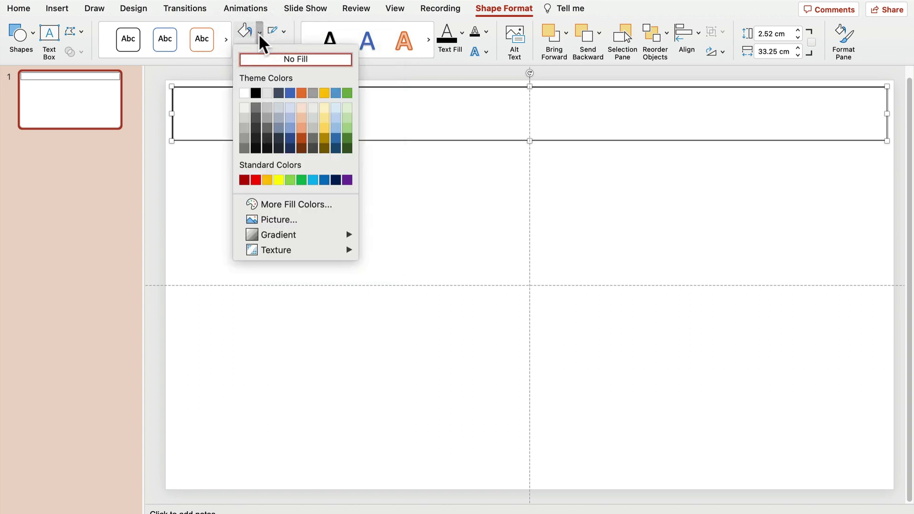
left_click(290, 93)
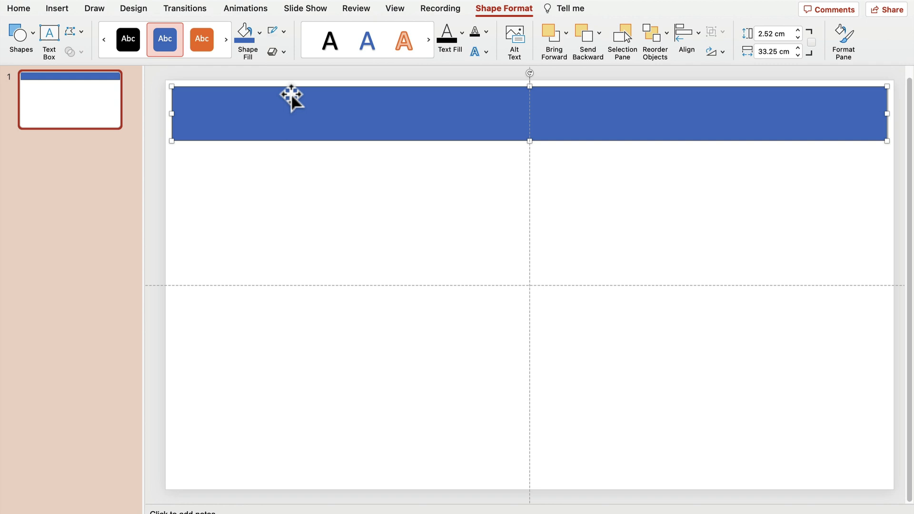
left_click(260, 34)
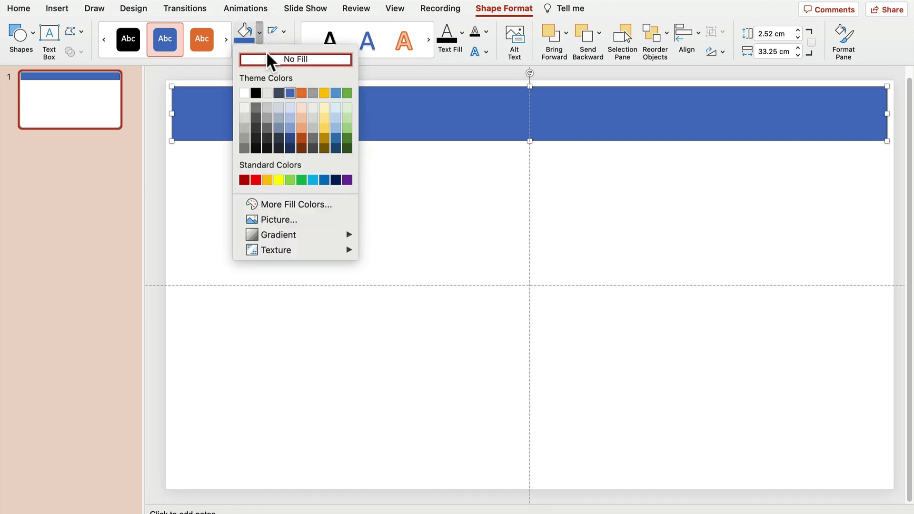
mouse_move(304, 229)
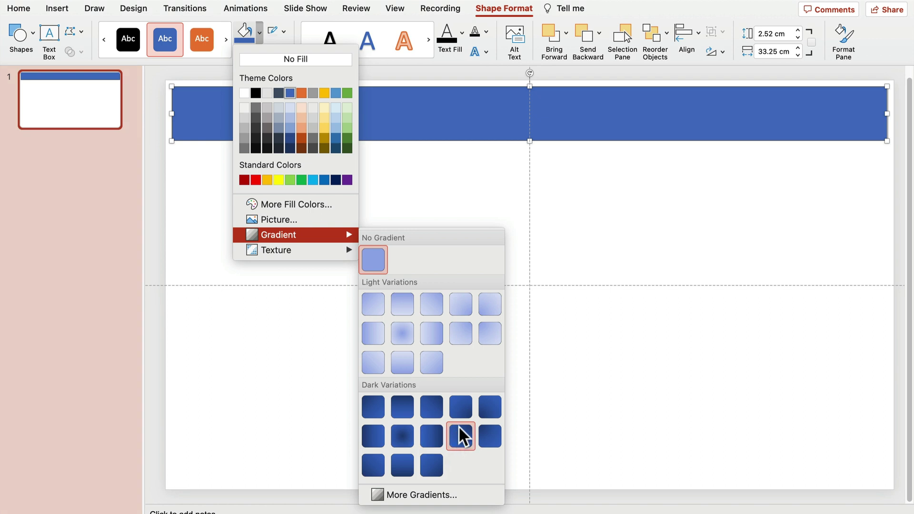
left_click(313, 180)
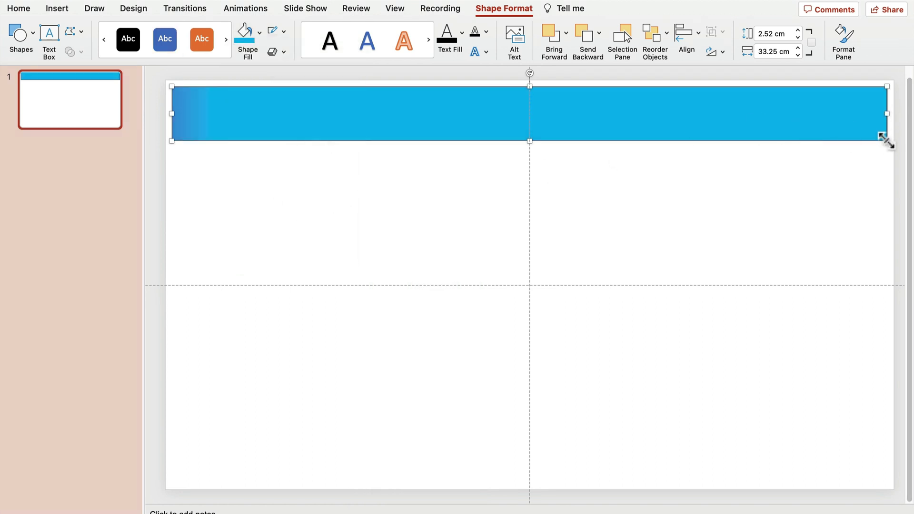
- Shrink and position the blue bar so it sits inside the frame
left_click_drag(886, 142, 881, 137)
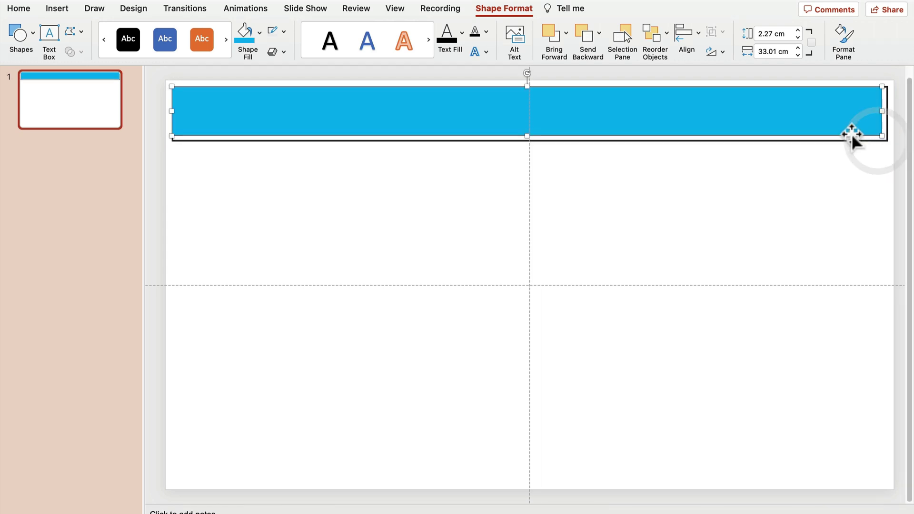
left_click_drag(821, 123, 824, 122)
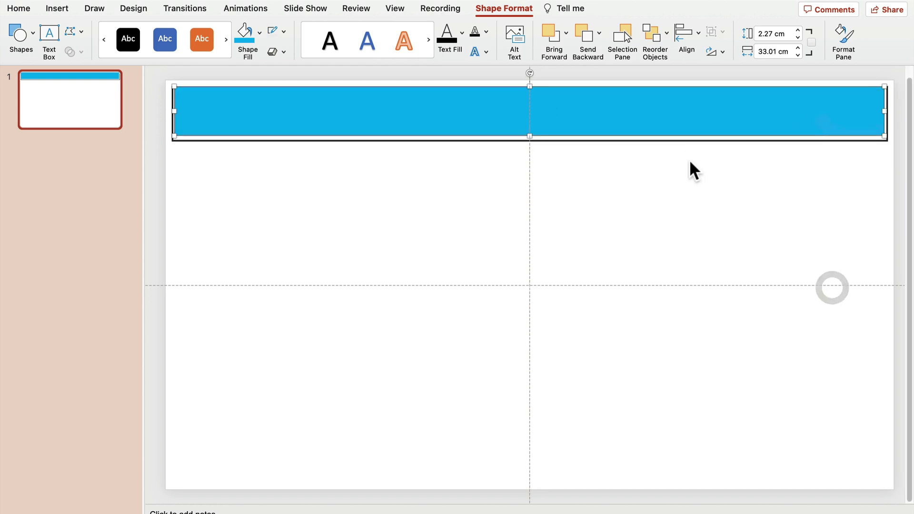
scroll(716, 324, "up", 2)
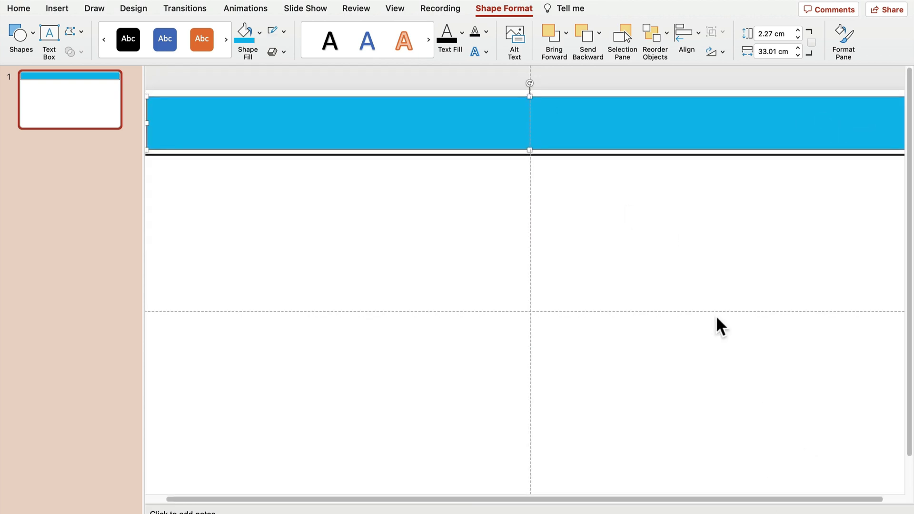
left_click_drag(547, 113, 549, 102)
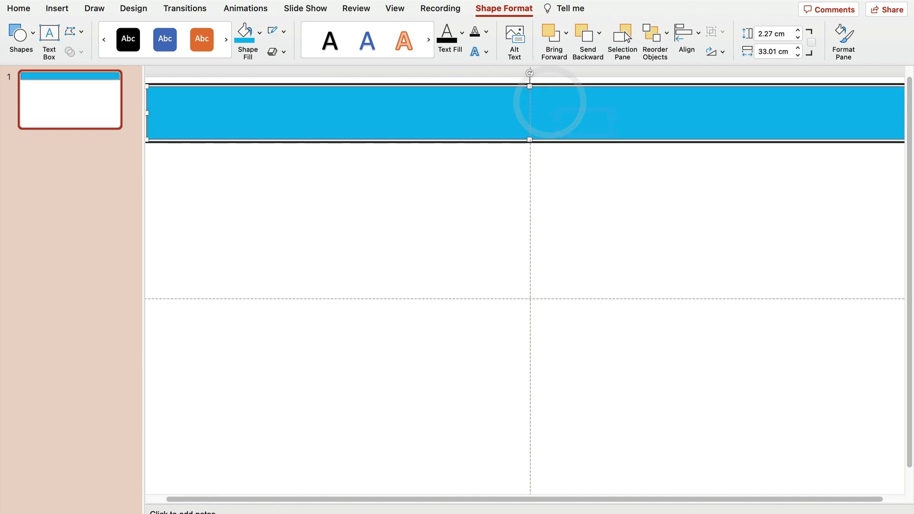
scroll(530, 285, "down", 2)
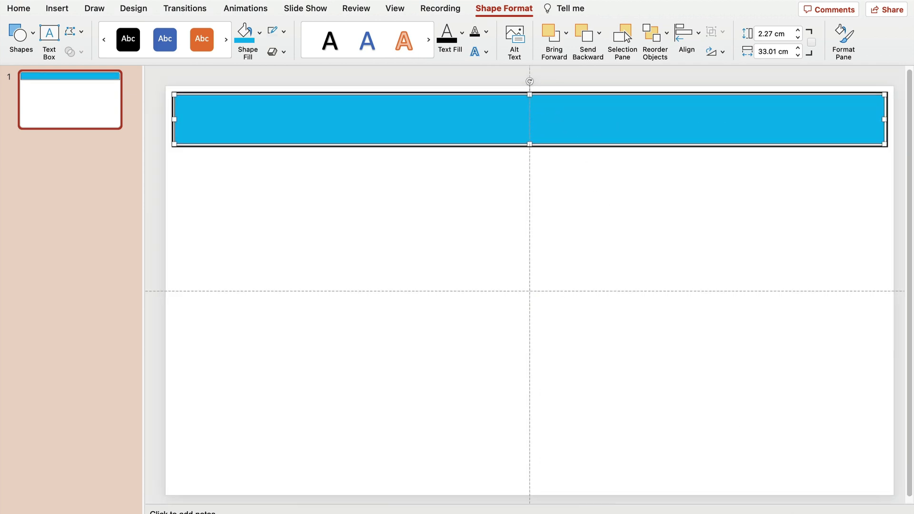
left_click(712, 274)
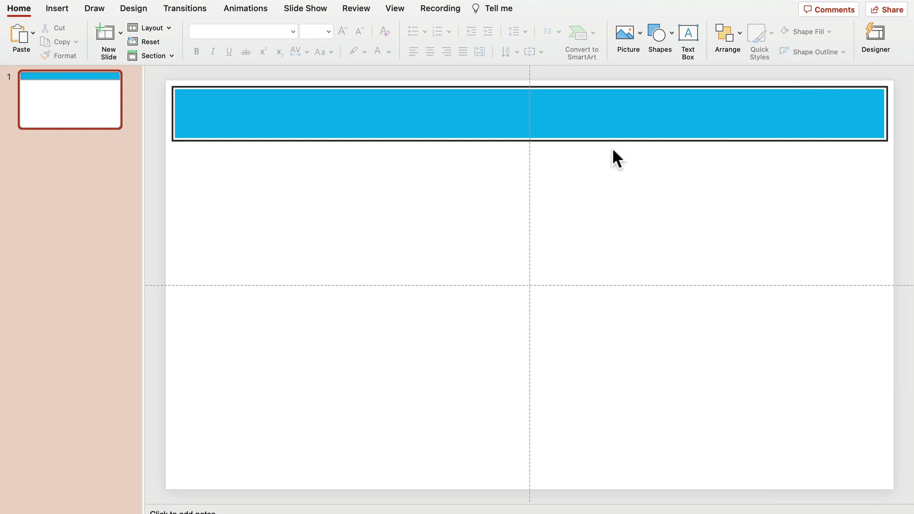
- Select the blue bar and the outer frame in turn to check both shapes
left_click(566, 103)
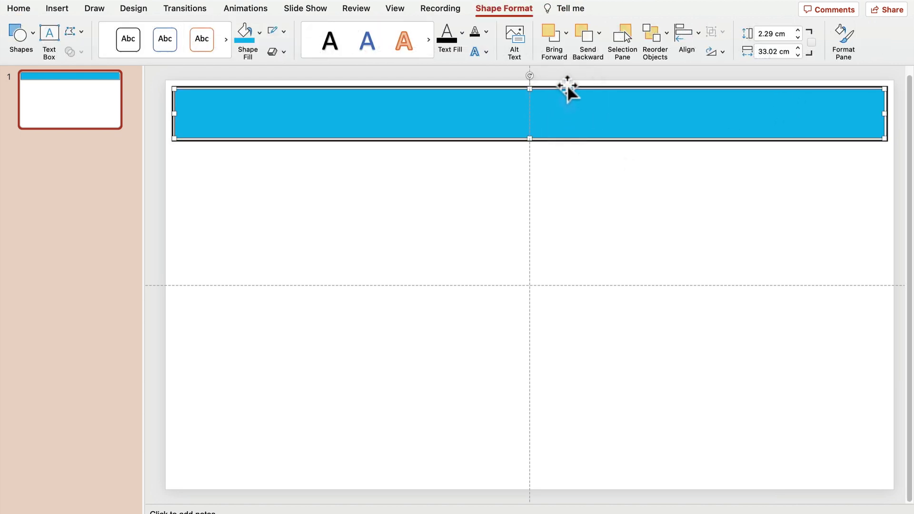
left_click(567, 86)
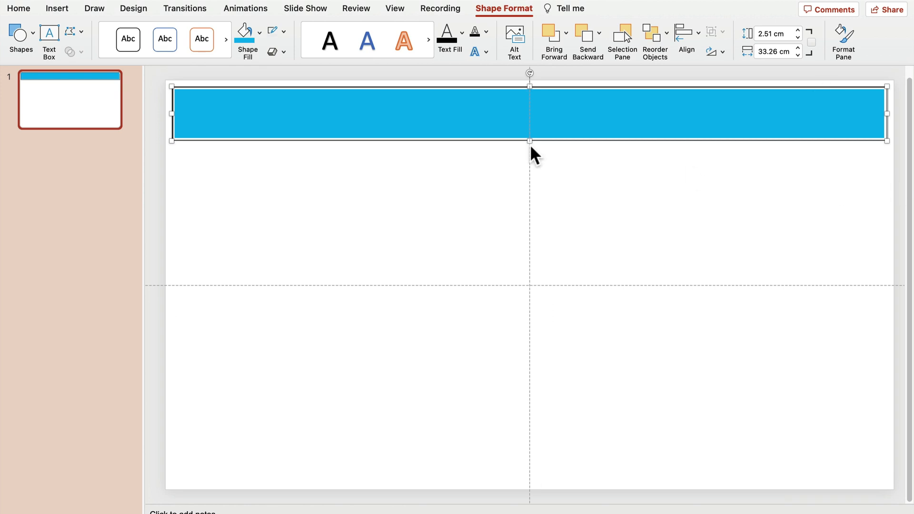
left_click(326, 121)
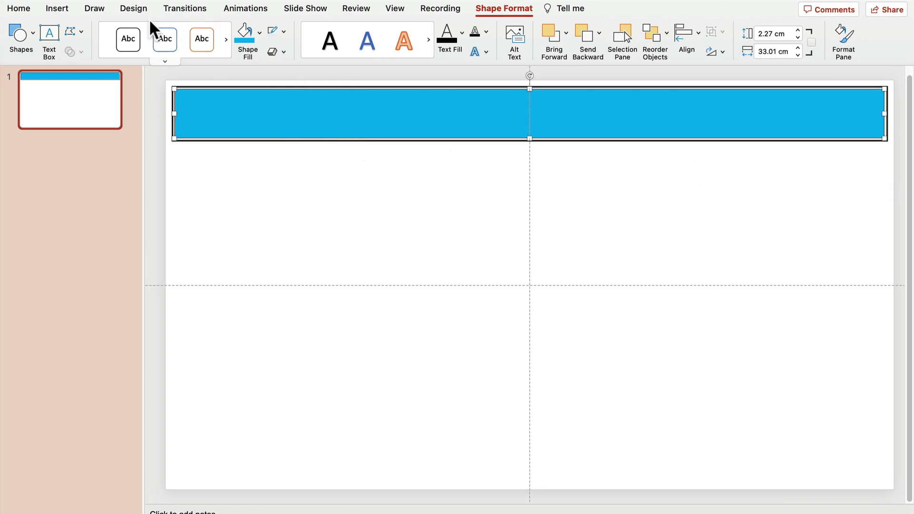
- Apply a Wipe exit effect to the blue bar with direction From Right
left_click(253, 9)
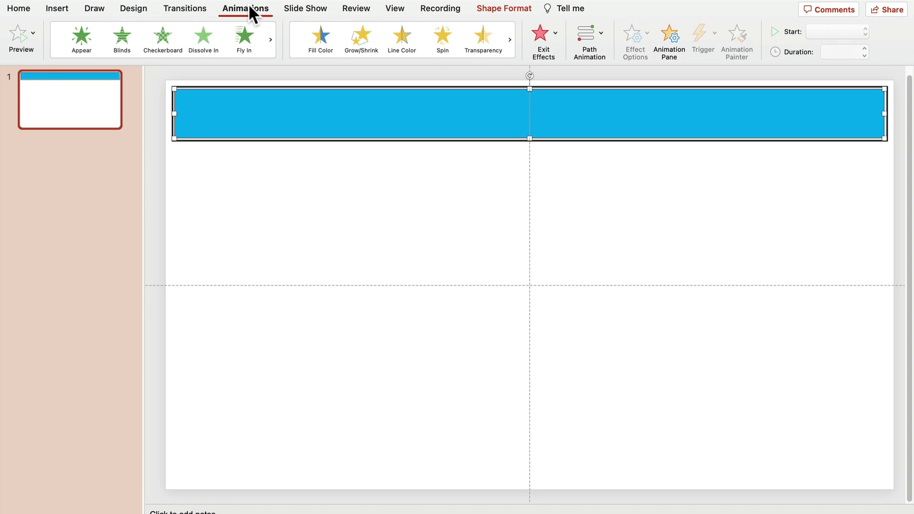
left_click(547, 29)
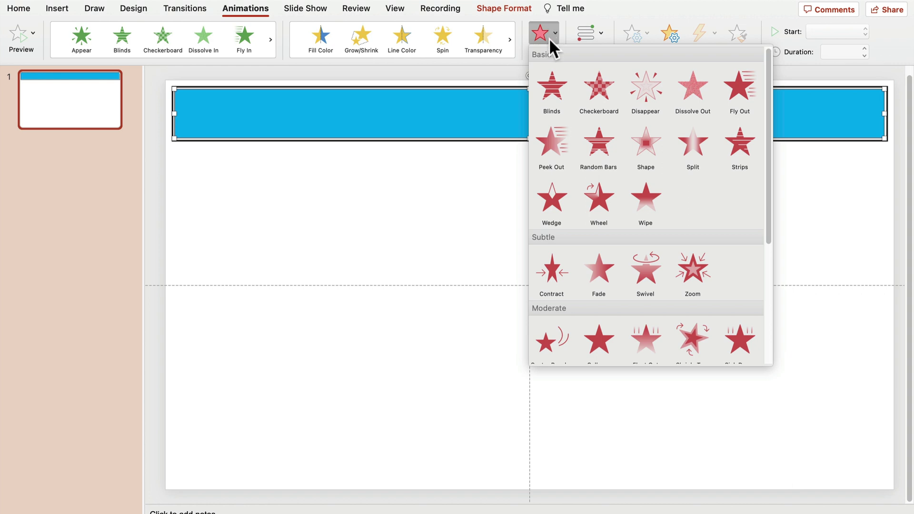
left_click(646, 203)
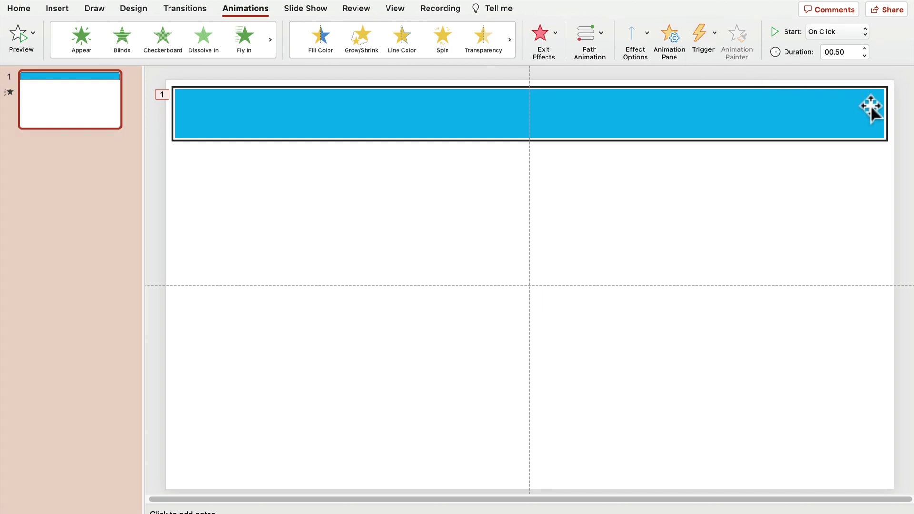
left_click(646, 32)
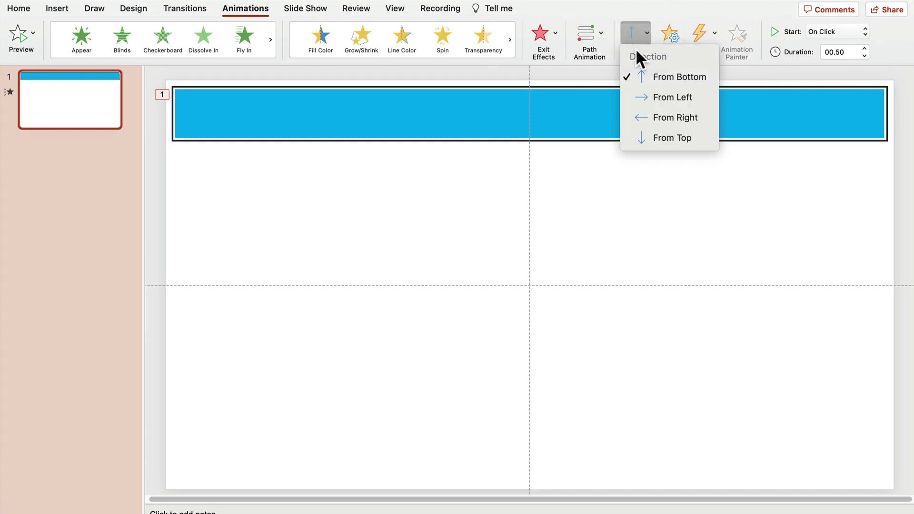
left_click(666, 117)
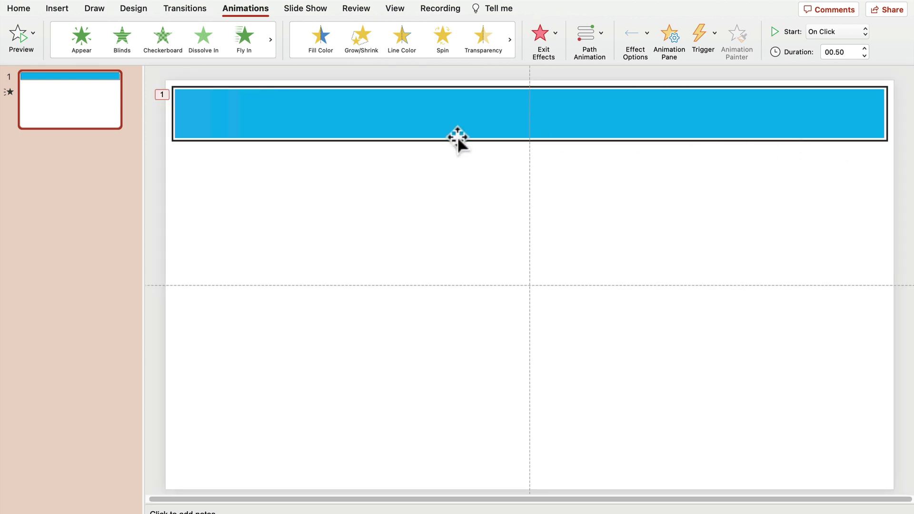
- Set the wipe duration to 3.5 seconds, then raise it to 59.00 seconds
left_click(851, 49)
type("3.5")
key("Return")
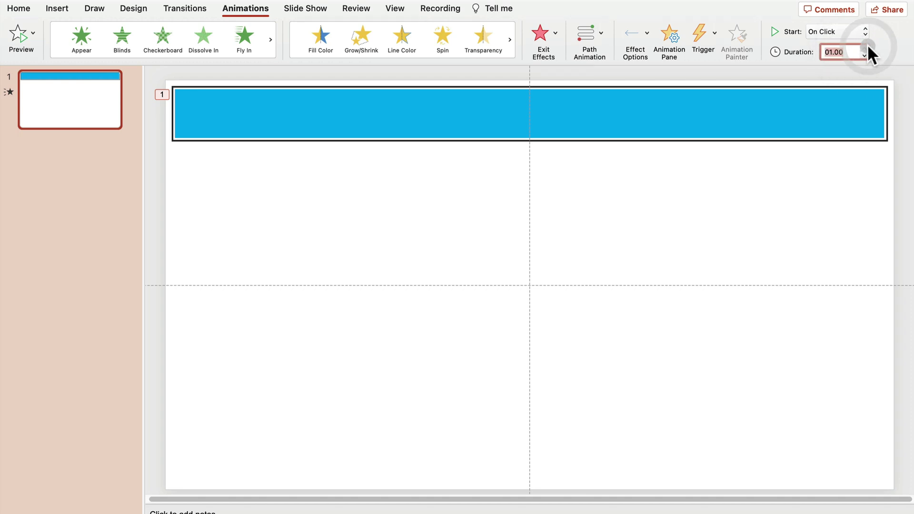
left_click(865, 48)
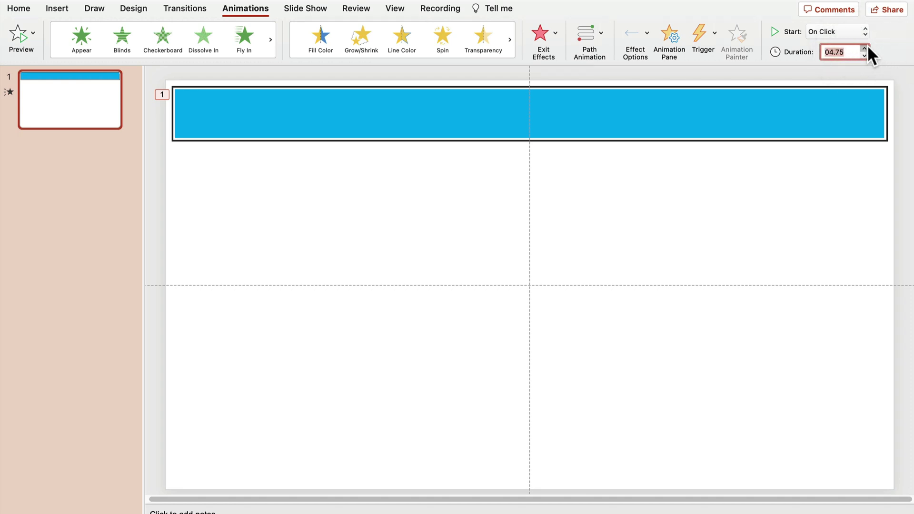
left_click(865, 48)
left_click(864, 47)
left_click(865, 47)
left_click(865, 48)
left_click(864, 48)
left_click(864, 48)
left_click(864, 47)
left_click(865, 48)
left_click(865, 48)
left_click(865, 48)
left_click(865, 48)
left_click(864, 48)
left_click(864, 48)
left_click(865, 48)
left_click(865, 48)
left_click(864, 48)
left_click(865, 48)
left_click(865, 47)
left_click(865, 48)
left_click(864, 48)
left_click(864, 47)
left_click(867, 47)
left_click(867, 47)
left_click(867, 47)
left_click(867, 47)
left_click(866, 47)
left_click(865, 47)
left_click(864, 47)
left_click(865, 47)
left_click(864, 47)
left_click(864, 47)
left_click(865, 48)
left_click(864, 48)
left_click(864, 47)
left_click(865, 47)
left_click(865, 48)
left_click(865, 47)
left_click(865, 47)
left_click(720, 197)
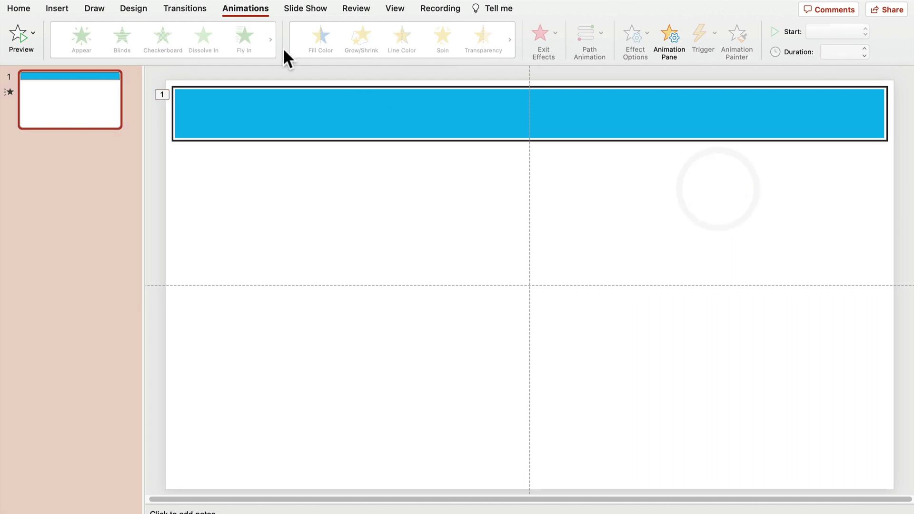
left_click(278, 107)
left_click(17, 38)
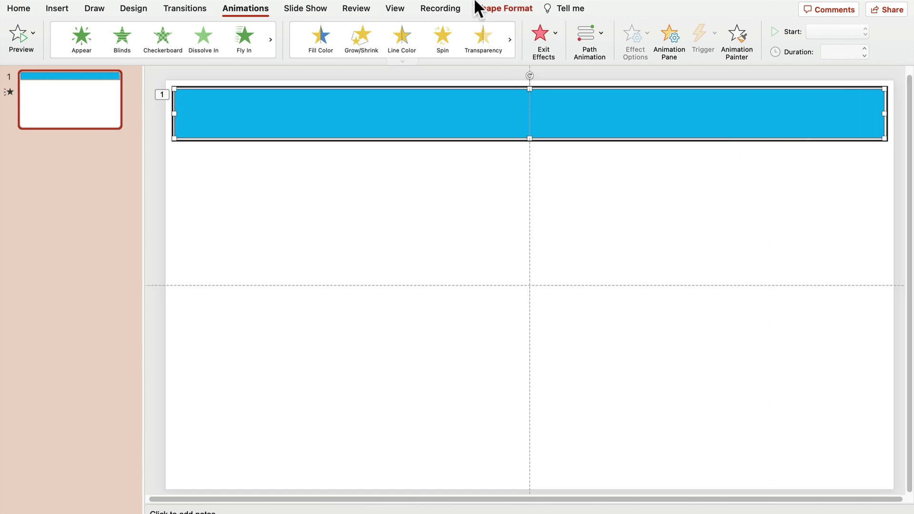
left_click(286, 6)
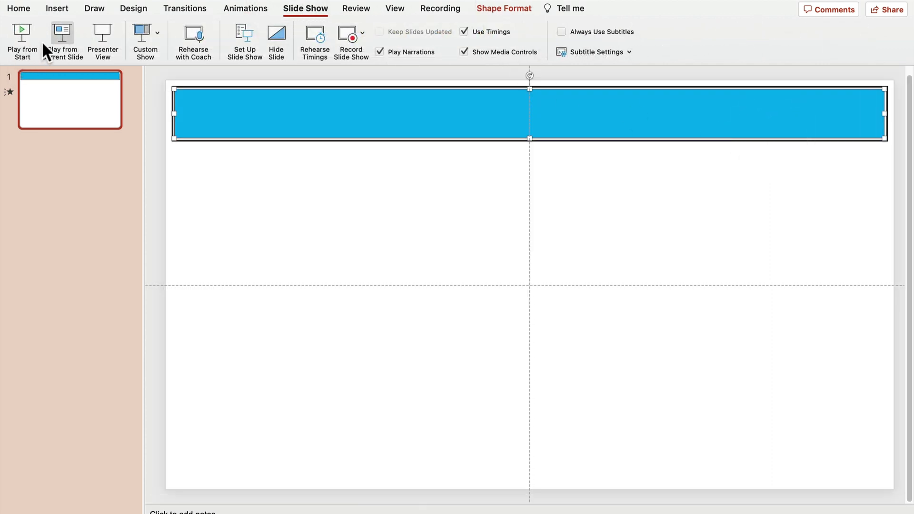
left_click(70, 29)
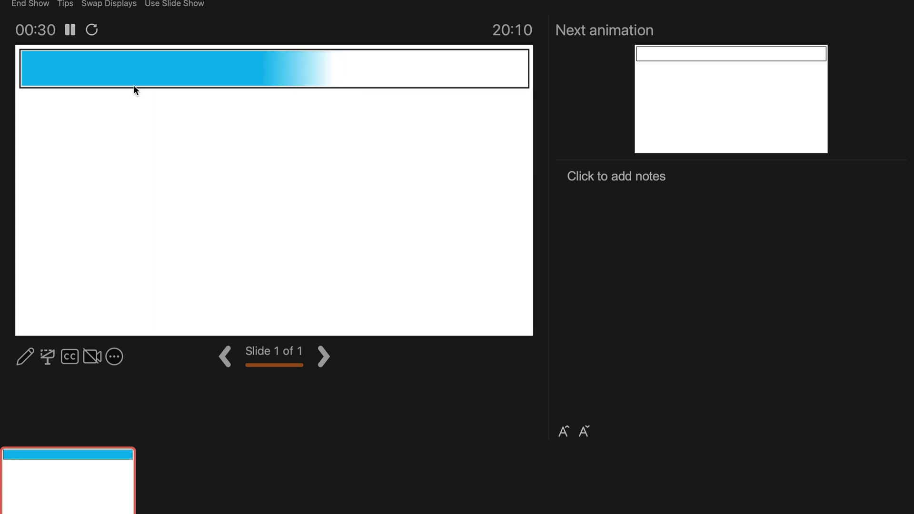
key("Escape")
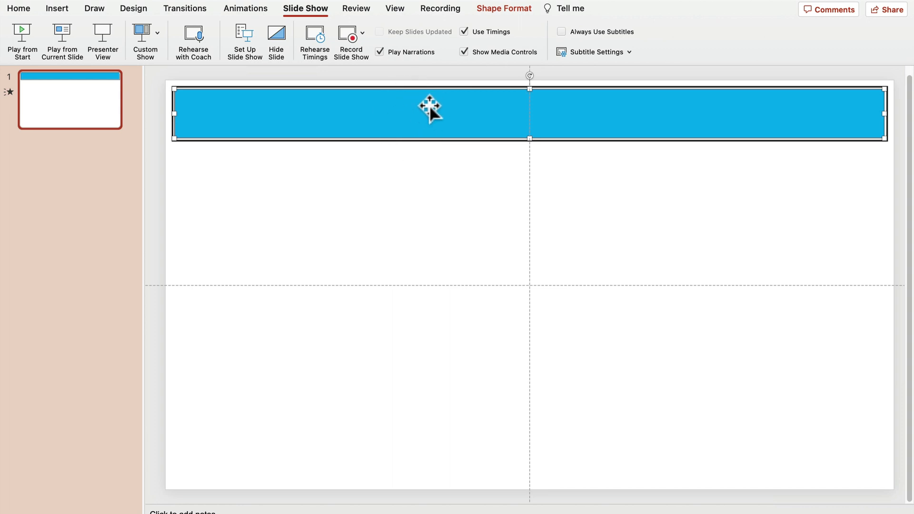
- In the Animation Pane, set the Rectangle 4 wipe's Timing duration to 120 seconds
left_click(245, 9)
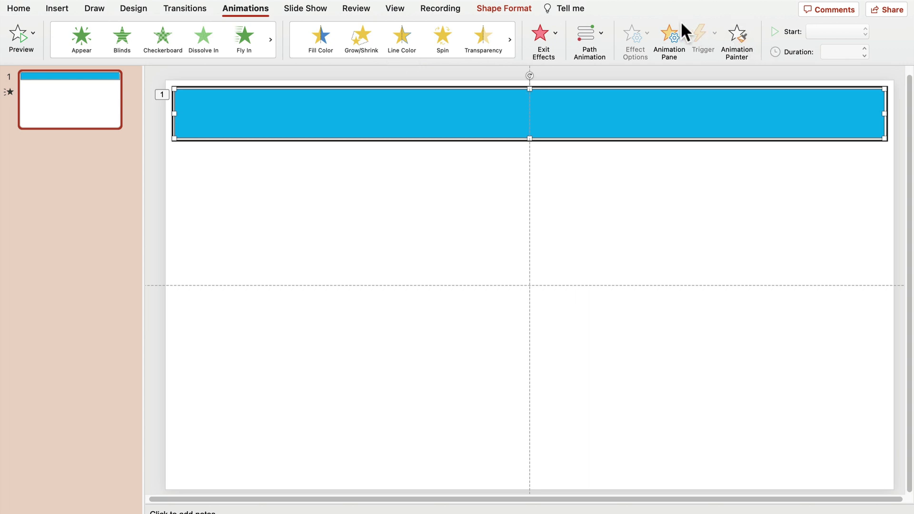
left_click(665, 39)
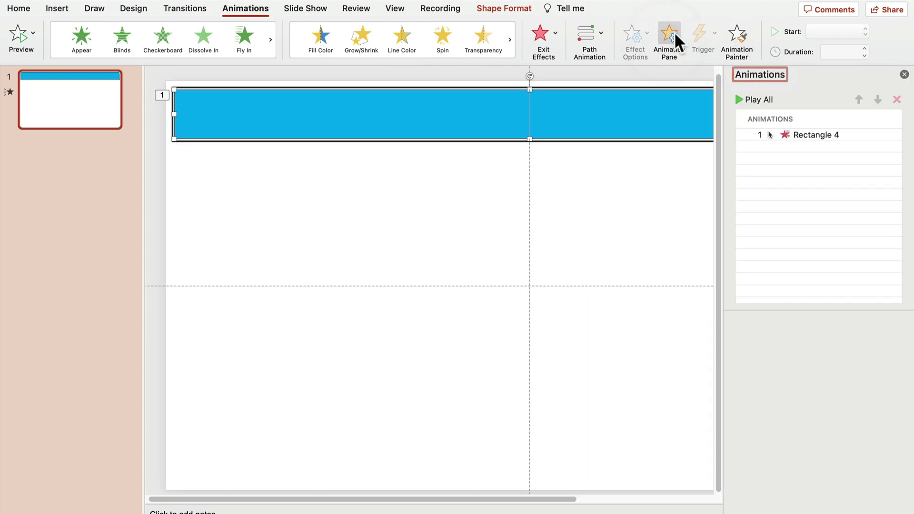
left_click(810, 135)
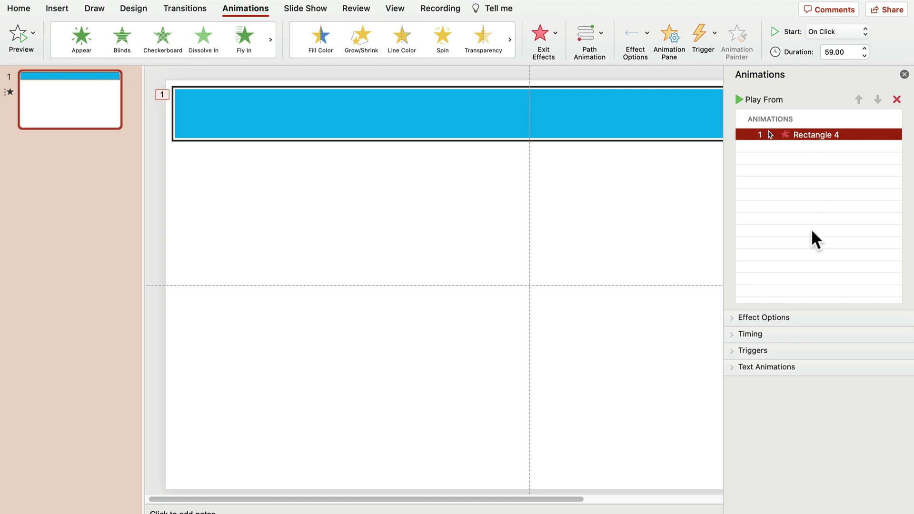
left_click(757, 316)
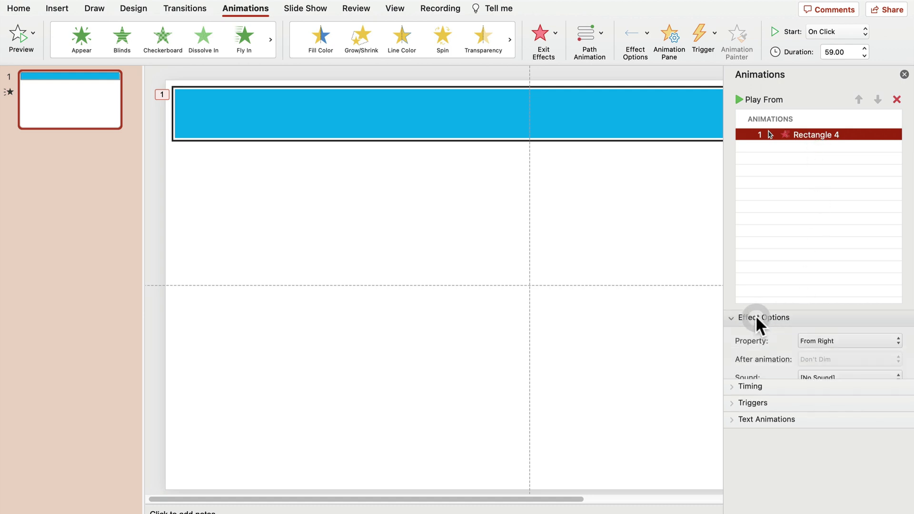
left_click(756, 315)
left_click(737, 335)
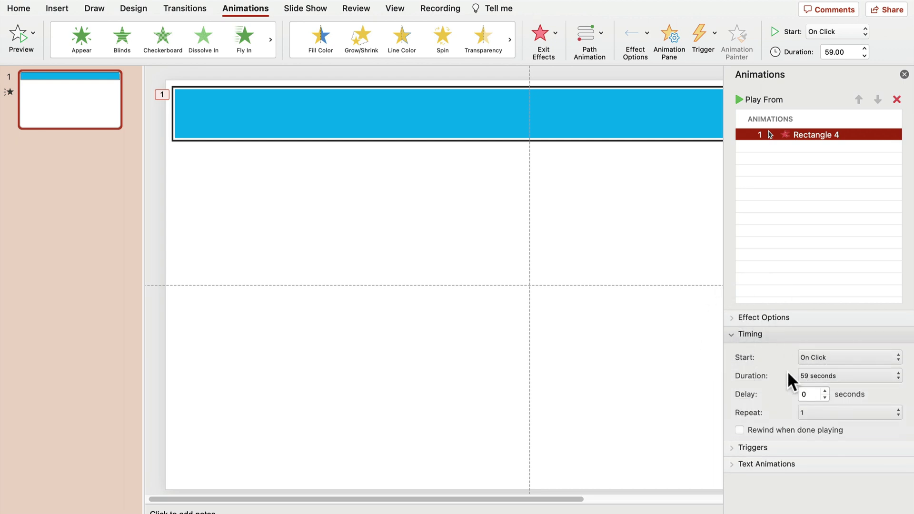
left_click(807, 375)
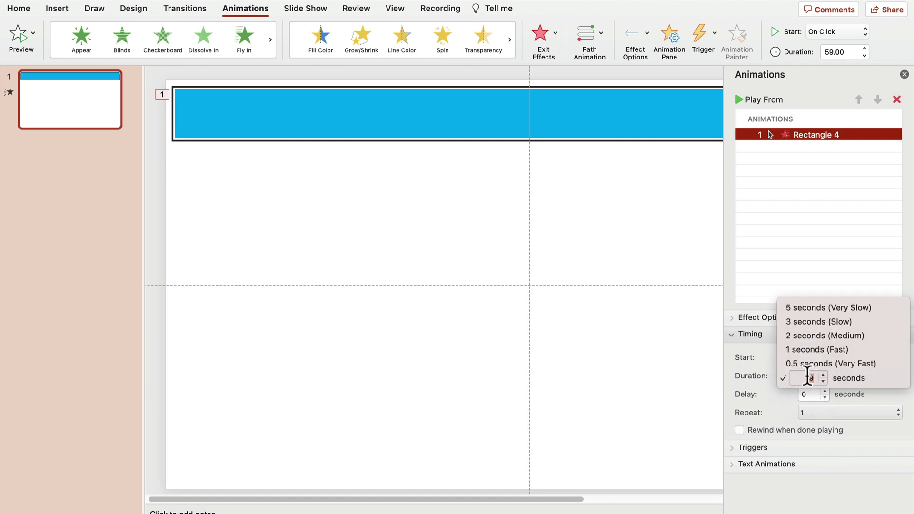
type("5")
type("9")
type("120")
key("Return")
left_click(817, 484)
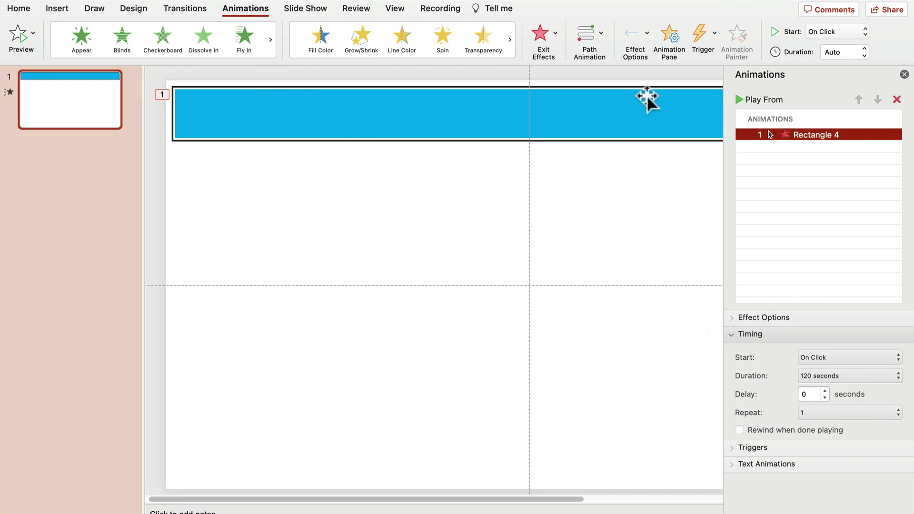
- Play the slide show from this slide to test the timer, then exit with Esc
left_click(302, 10)
left_click(73, 34)
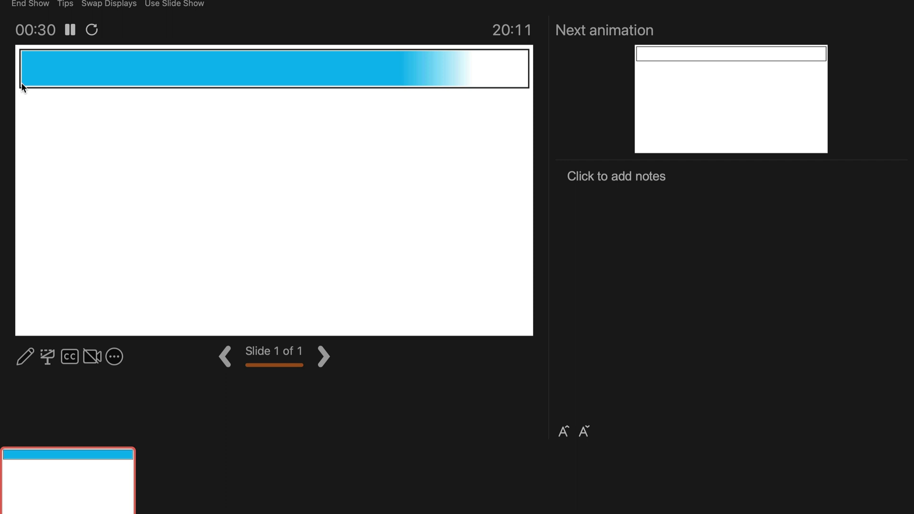
key("Escape")
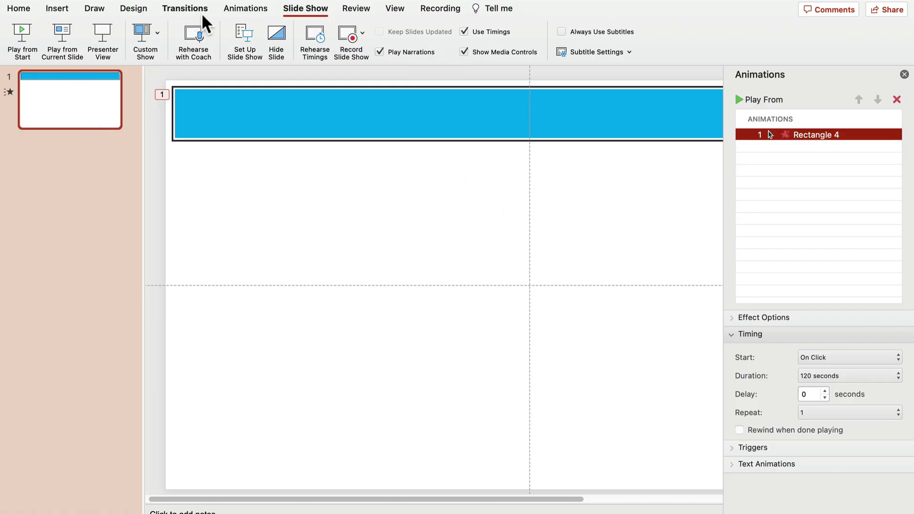
- Change the Rectangle 4 wipe duration to 600 seconds and close the Animation Pane
left_click(389, 133)
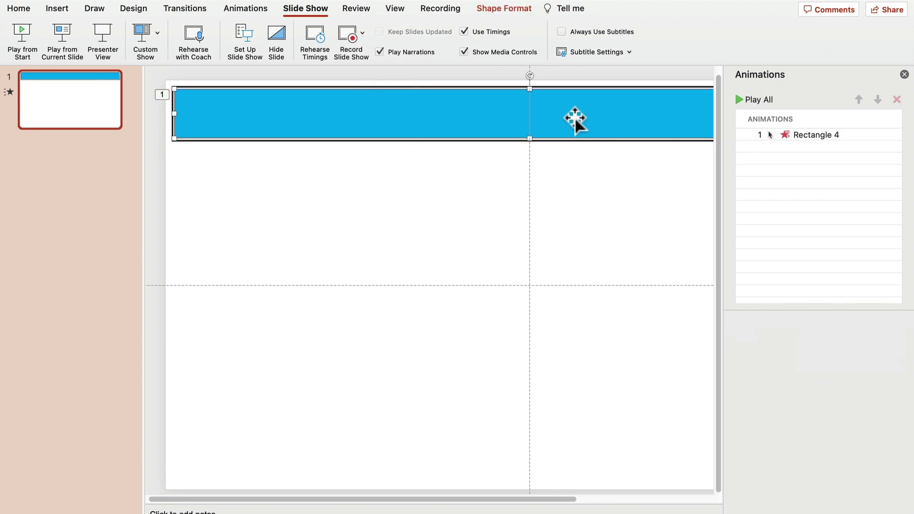
left_click(825, 135)
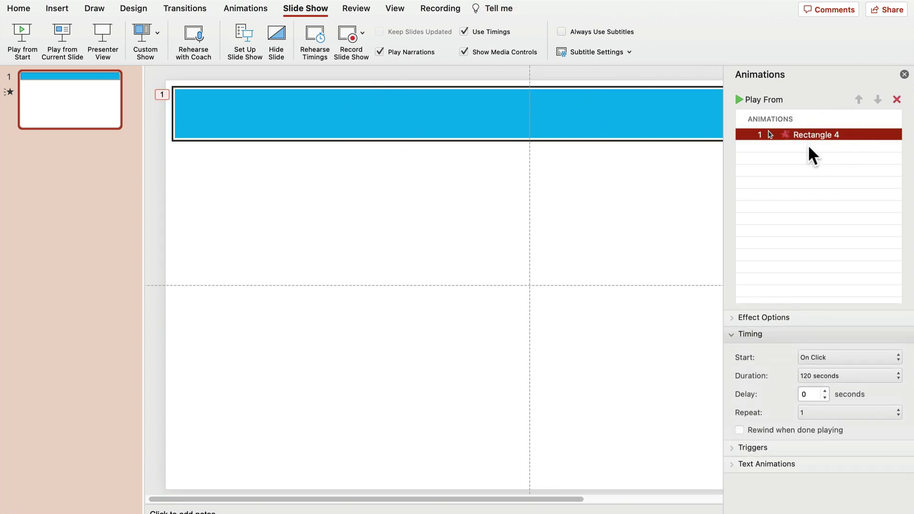
left_click(818, 376)
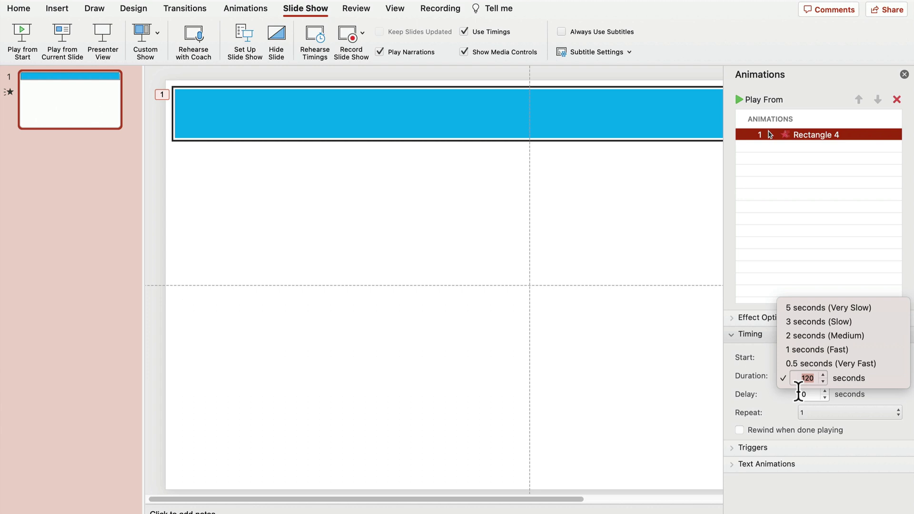
type("600")
key("BackSpace")
type("0")
left_click(816, 499)
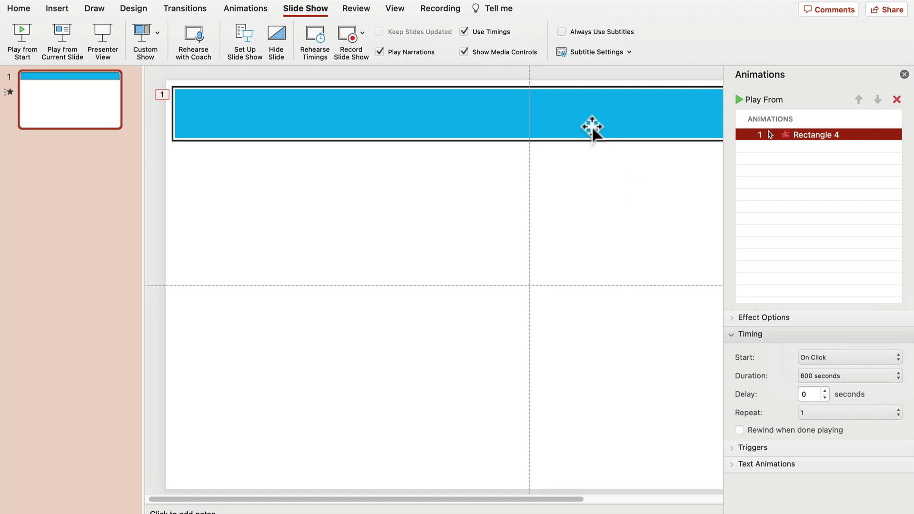
left_click(905, 74)
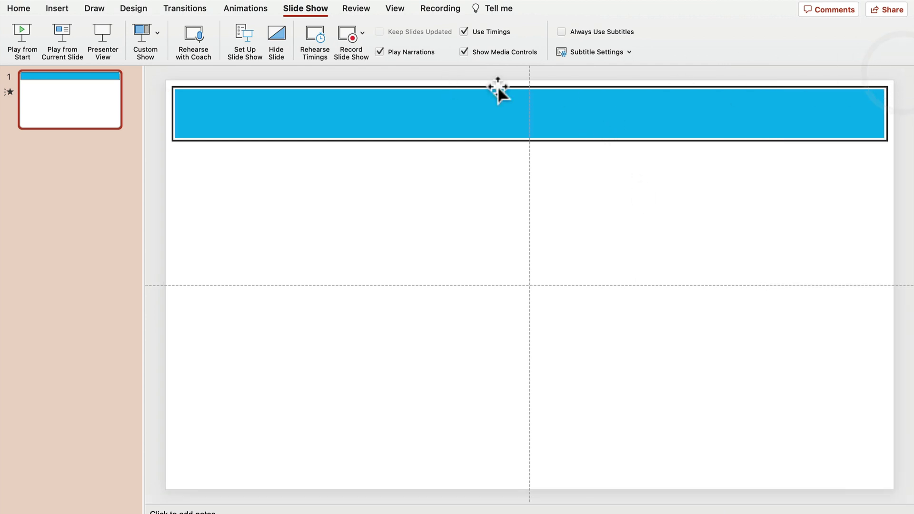
- Type '10 minutes' in the timer bar and colour the text a slightly darker blue
left_click(490, 119)
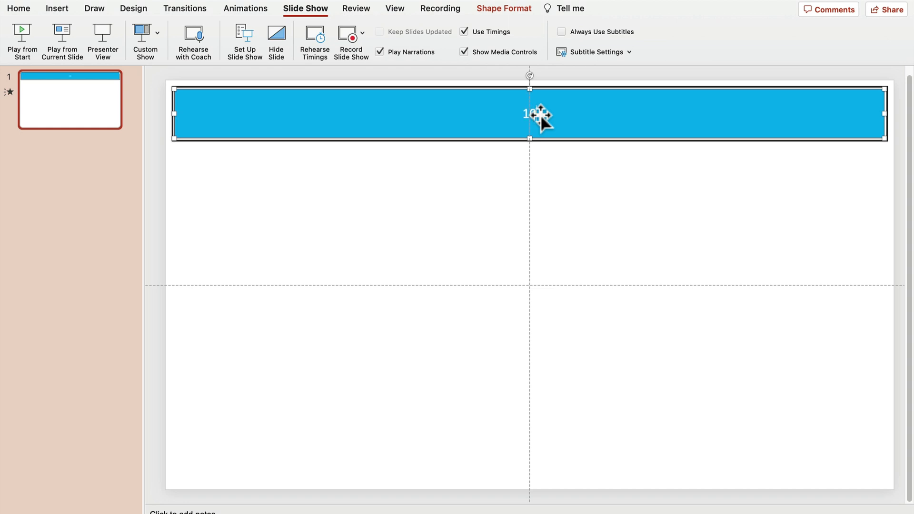
type("10 minutes")
left_click_drag(498, 113, 572, 119)
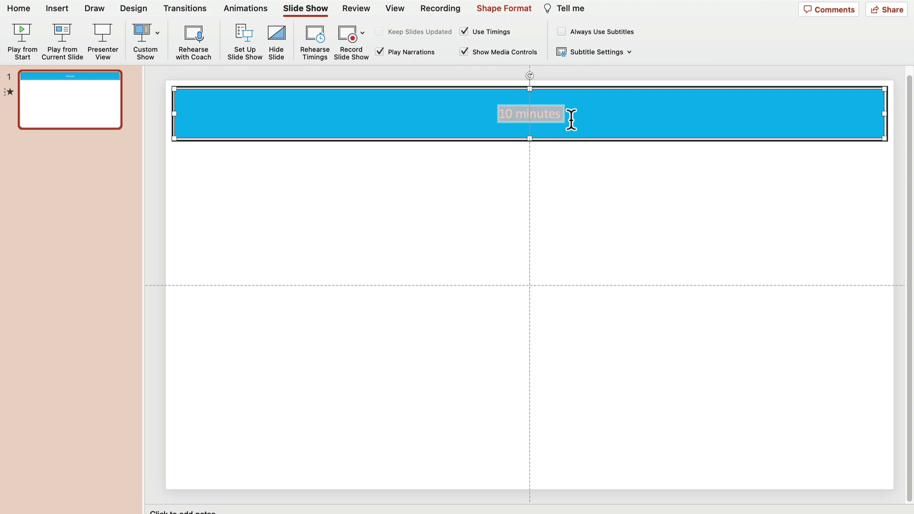
left_click(54, 12)
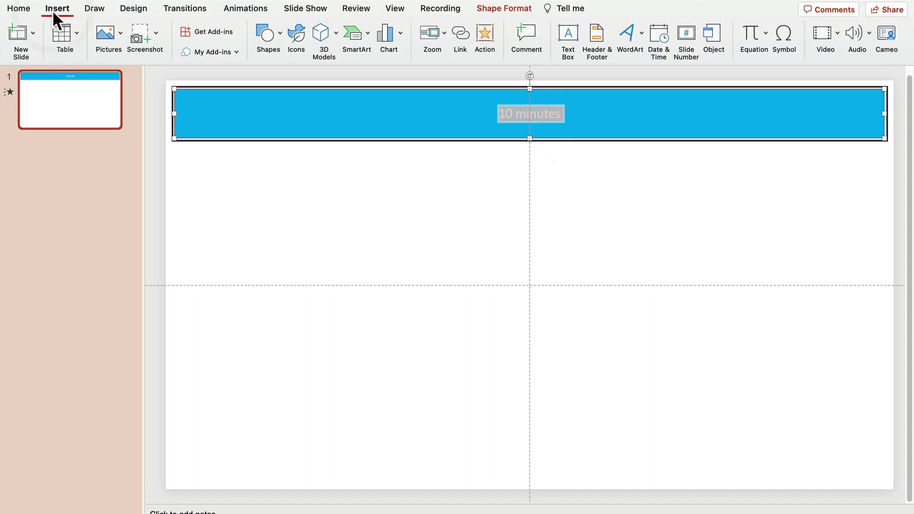
left_click(30, 8)
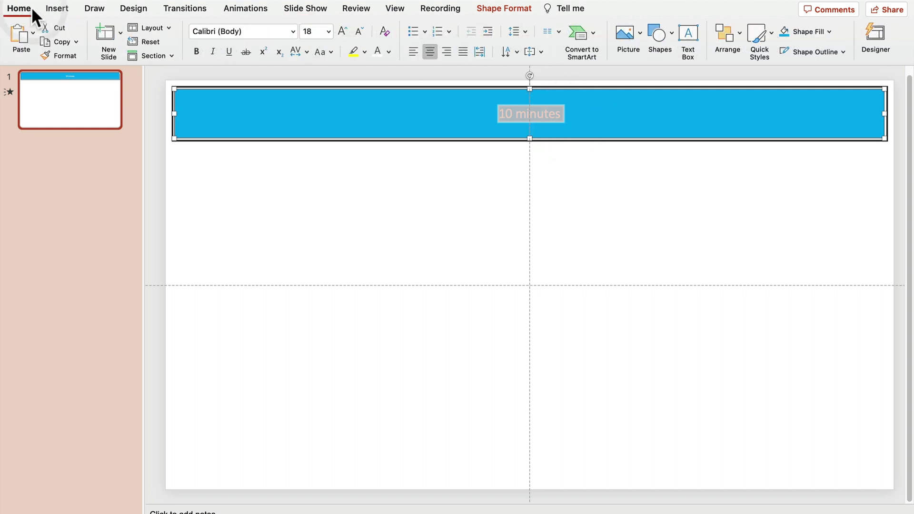
left_click(390, 52)
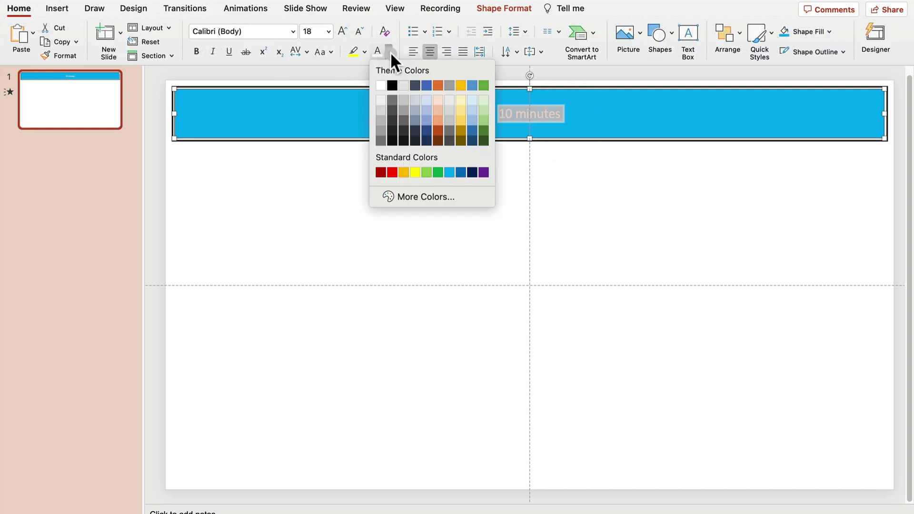
left_click(450, 172)
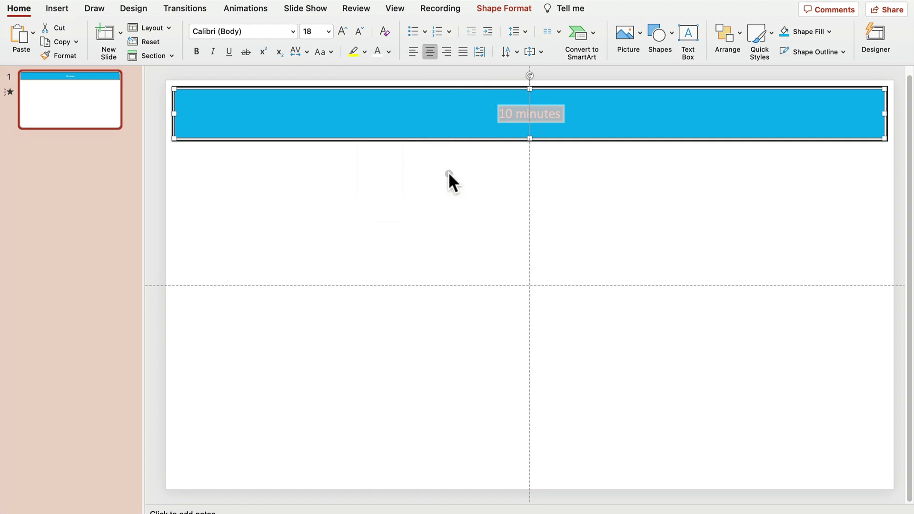
left_click(388, 50)
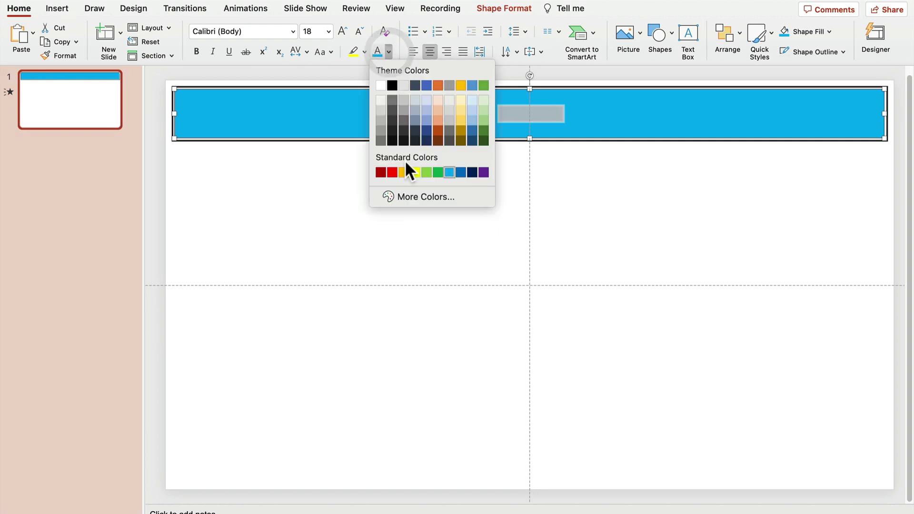
left_click(414, 199)
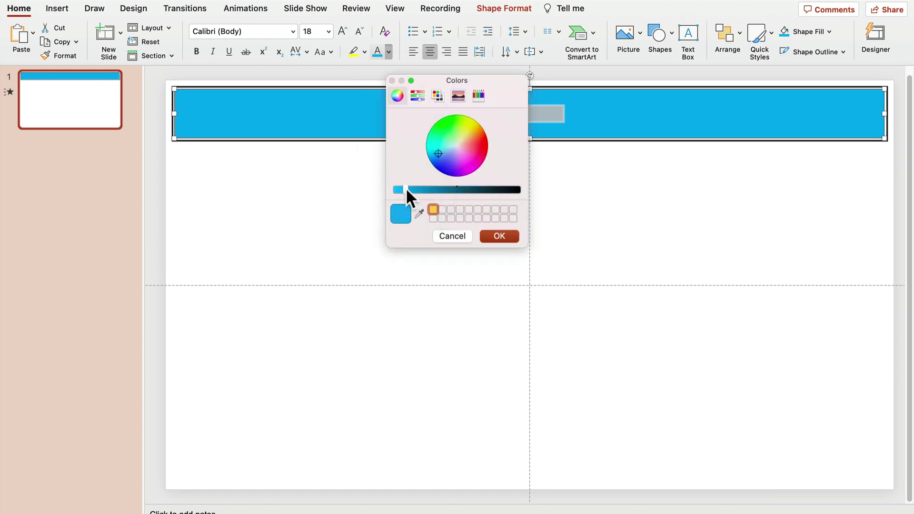
left_click_drag(407, 189, 412, 190)
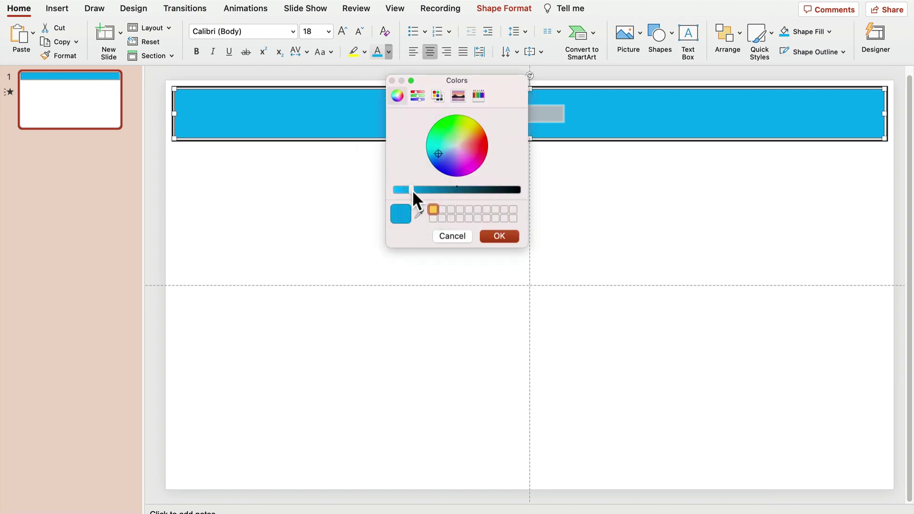
left_click(495, 237)
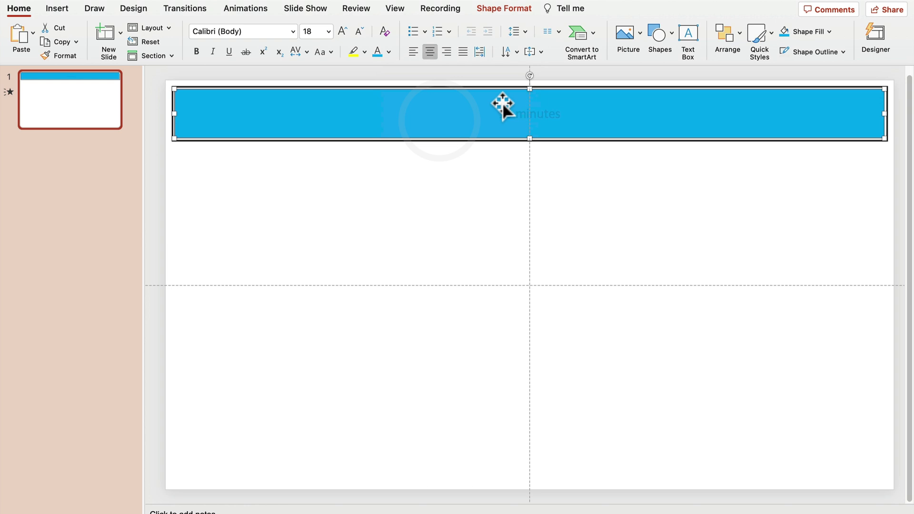
- Enlarge the '10 minutes' label to 32 pt
left_click_drag(498, 114, 575, 115)
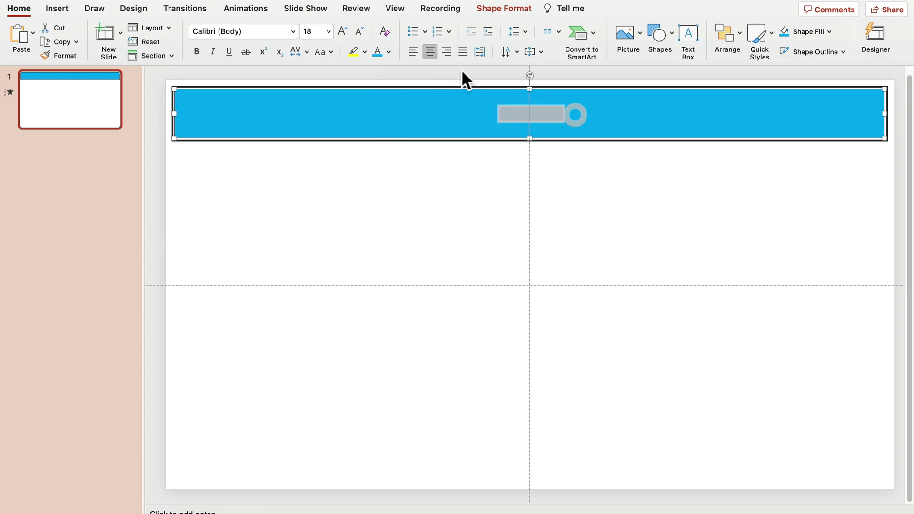
left_click(342, 31)
left_click(342, 31)
left_click(342, 31)
left_click(342, 30)
left_click(436, 204)
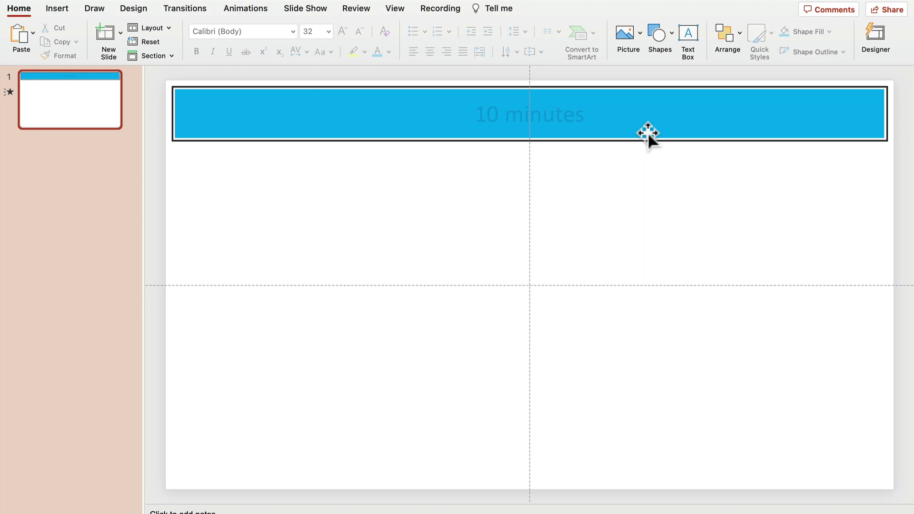
- Duplicate the timer slide from the slide list
left_click(78, 106)
right_click(71, 91)
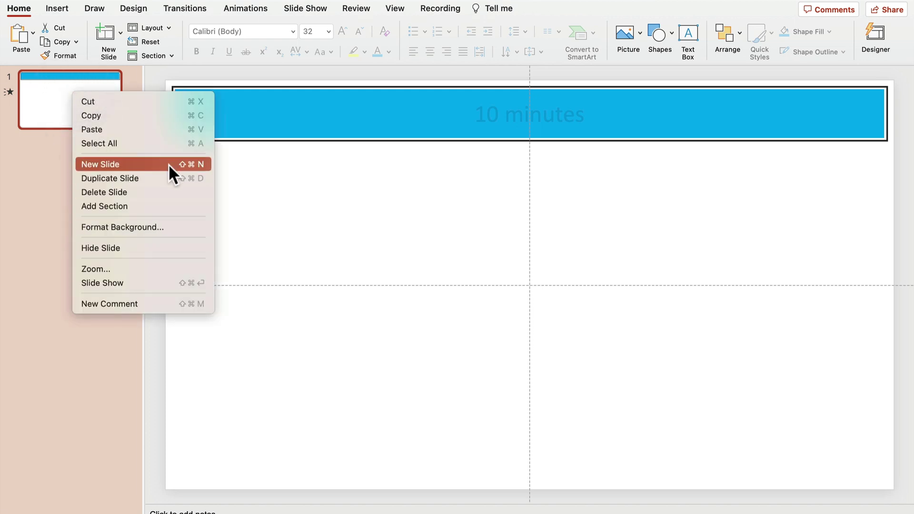
left_click(166, 177)
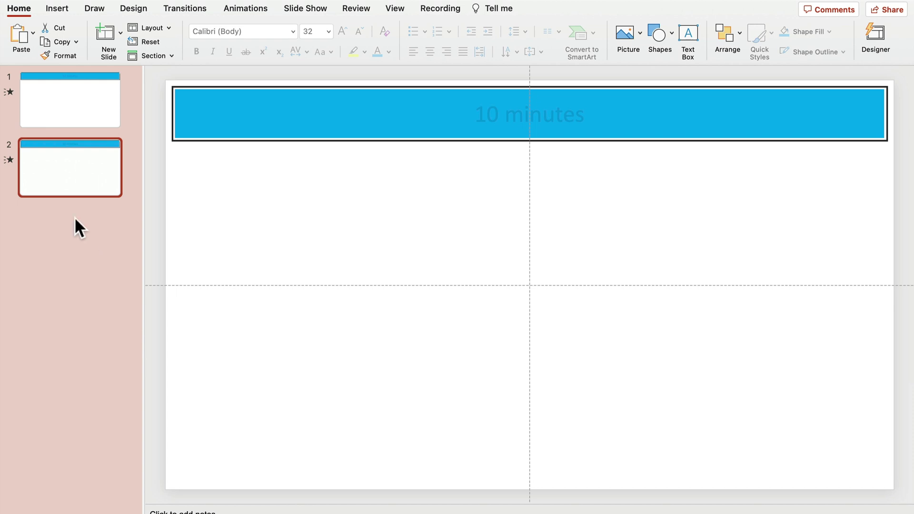
- Select the timer bar on the new second slide and show its Shape Fill colours
left_click(251, 120)
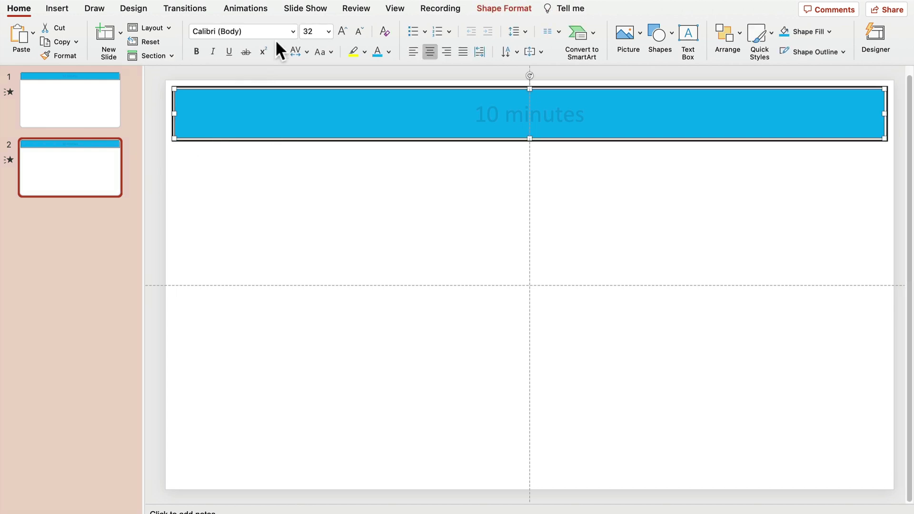
left_click(489, 9)
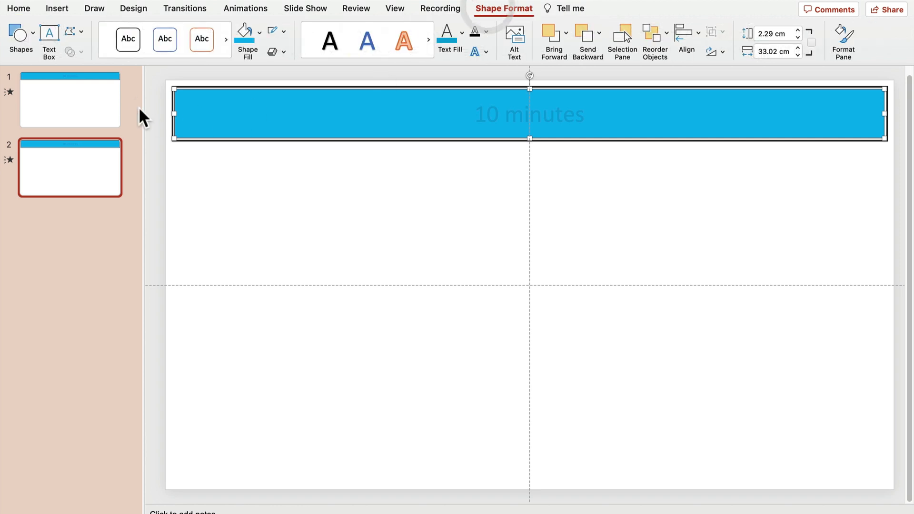
left_click(259, 34)
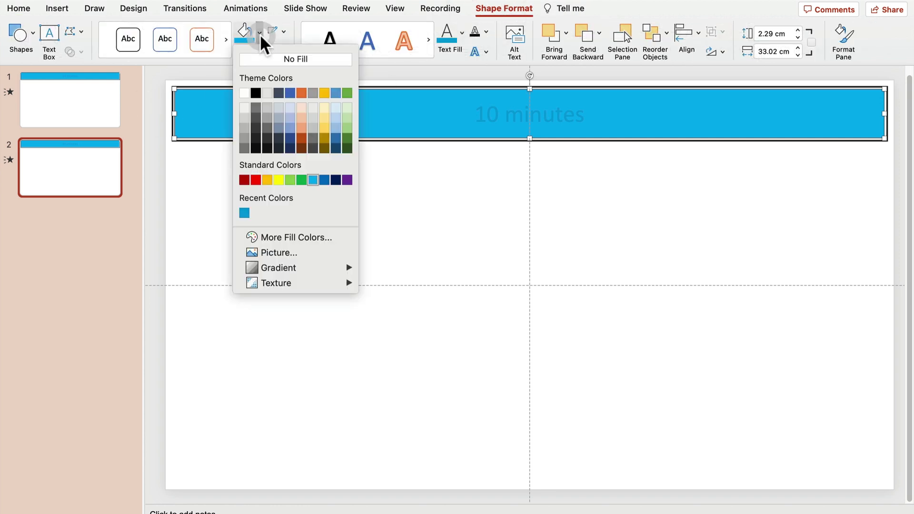